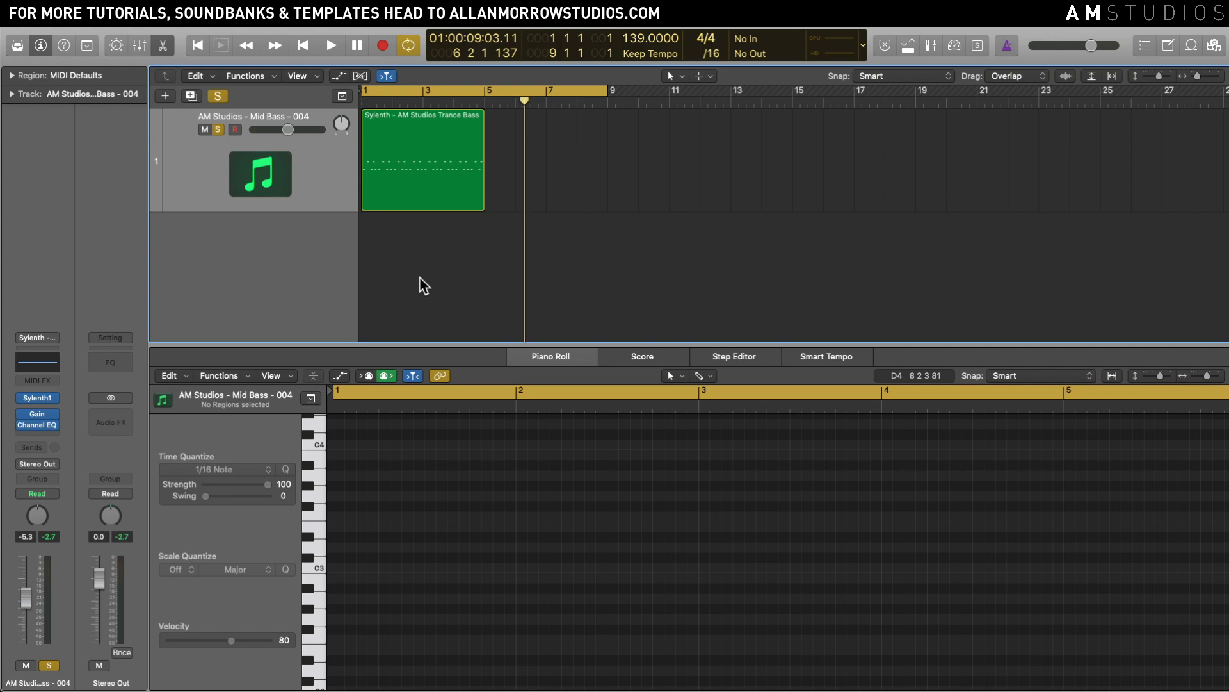
Step: Select the Trance Bass region on the mid bass track and open its Sylenth1 window, placed clear of the first notes
click(552, 179)
click(426, 160)
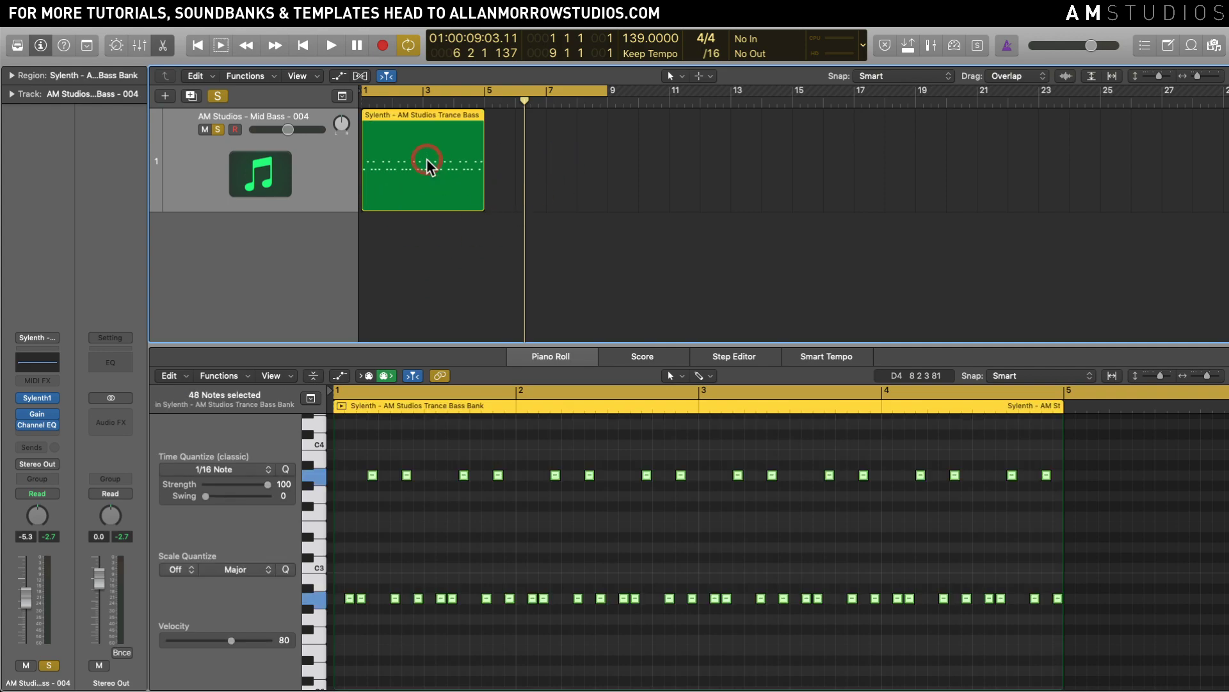
click(38, 399)
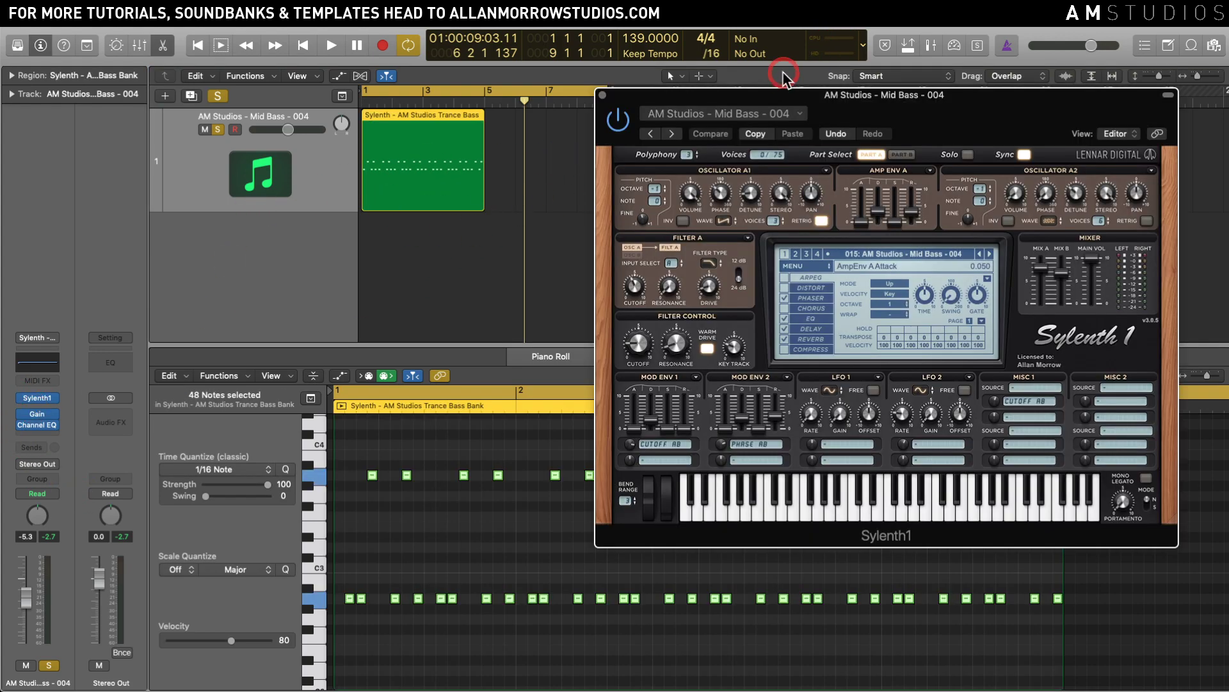
drag(783, 72, 705, 124)
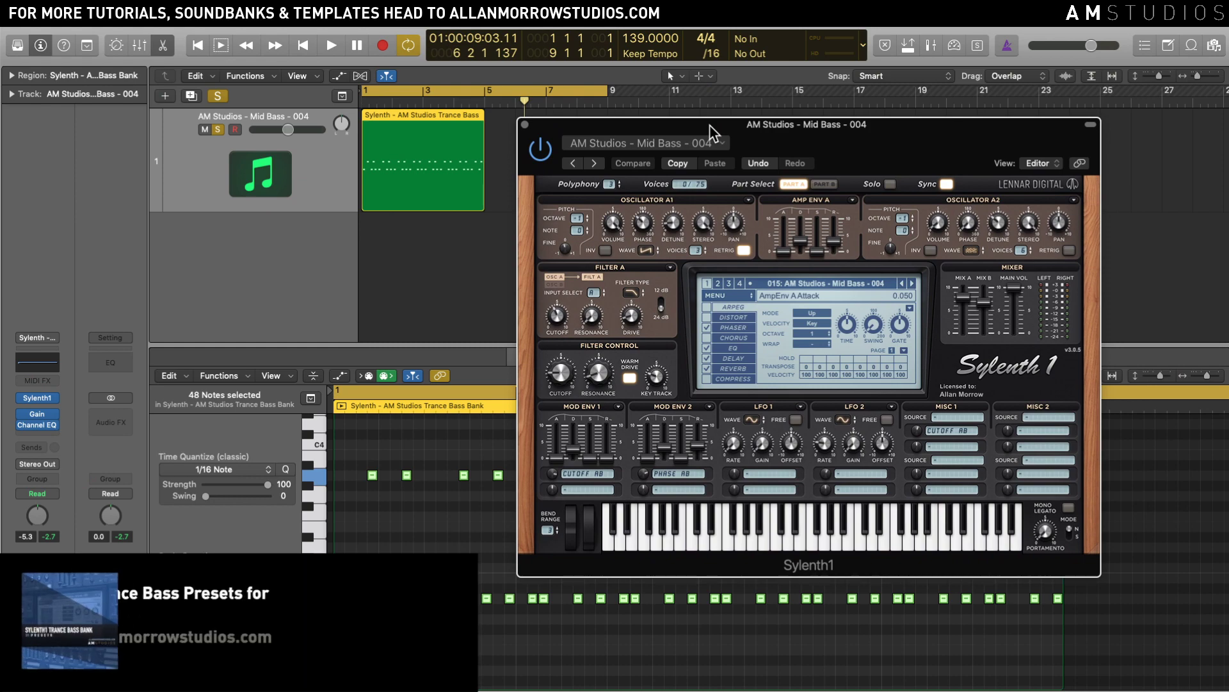
drag(710, 127, 756, 89)
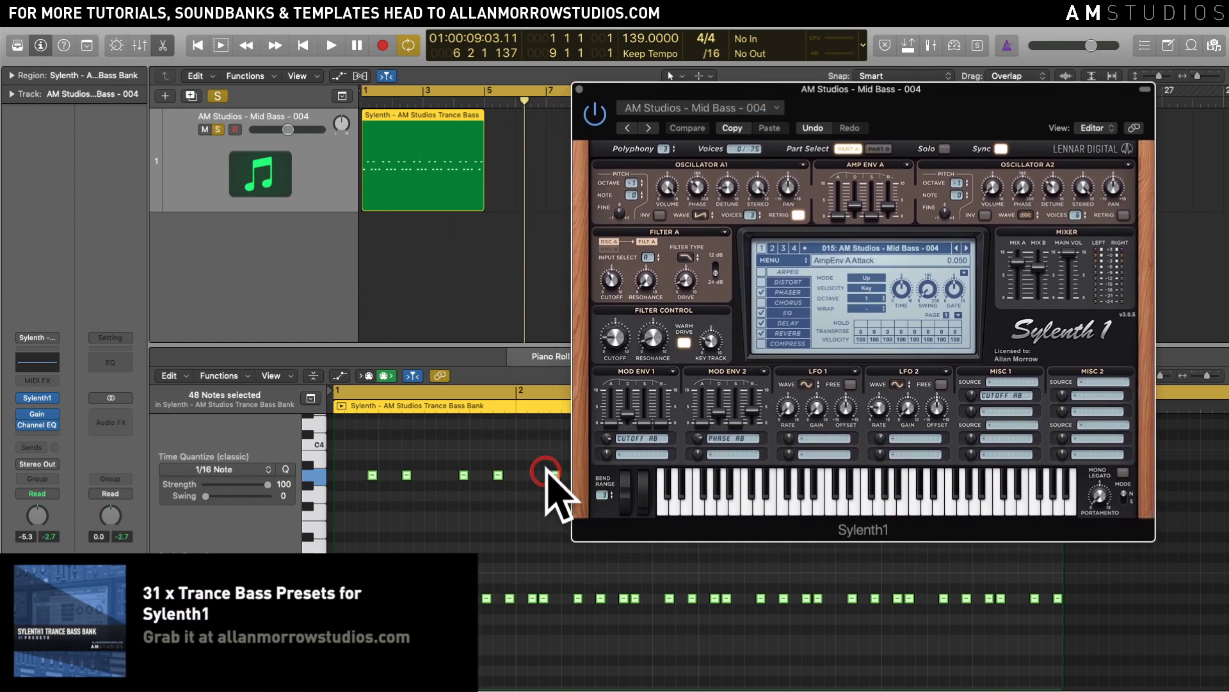
drag(652, 101, 707, 100)
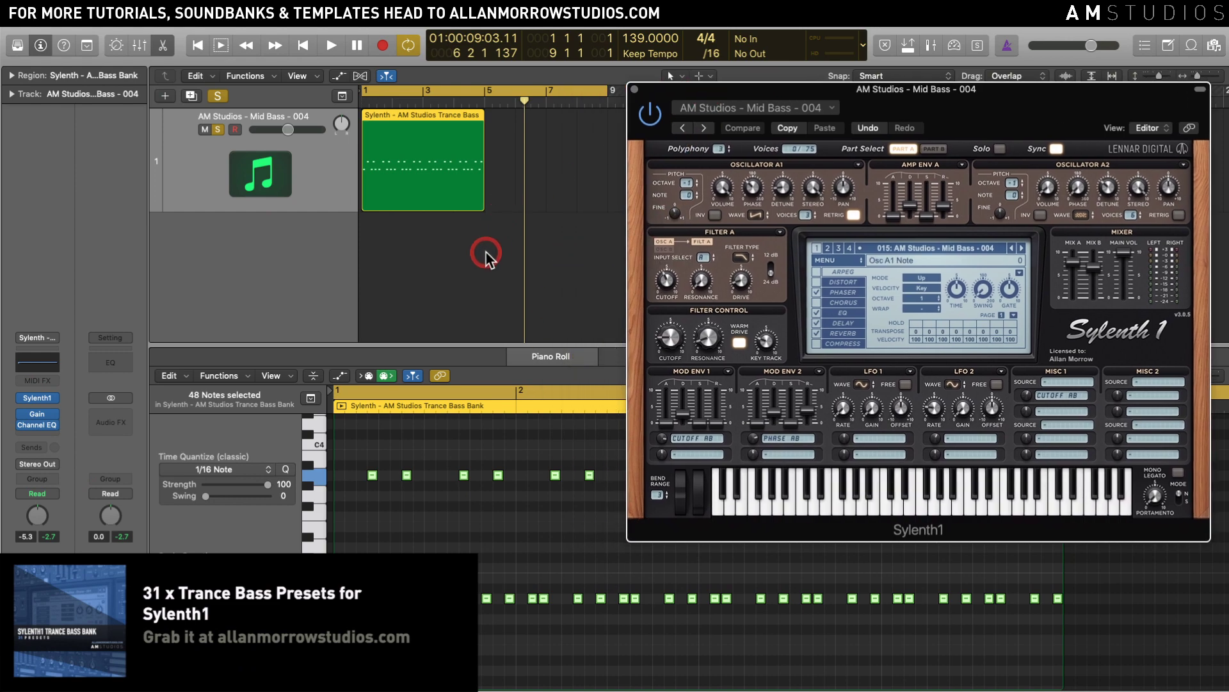
Step: Play back the mid bass region with the AM Studios - Mid Bass - 004 preset, and stop playback
click(472, 265)
key(space)
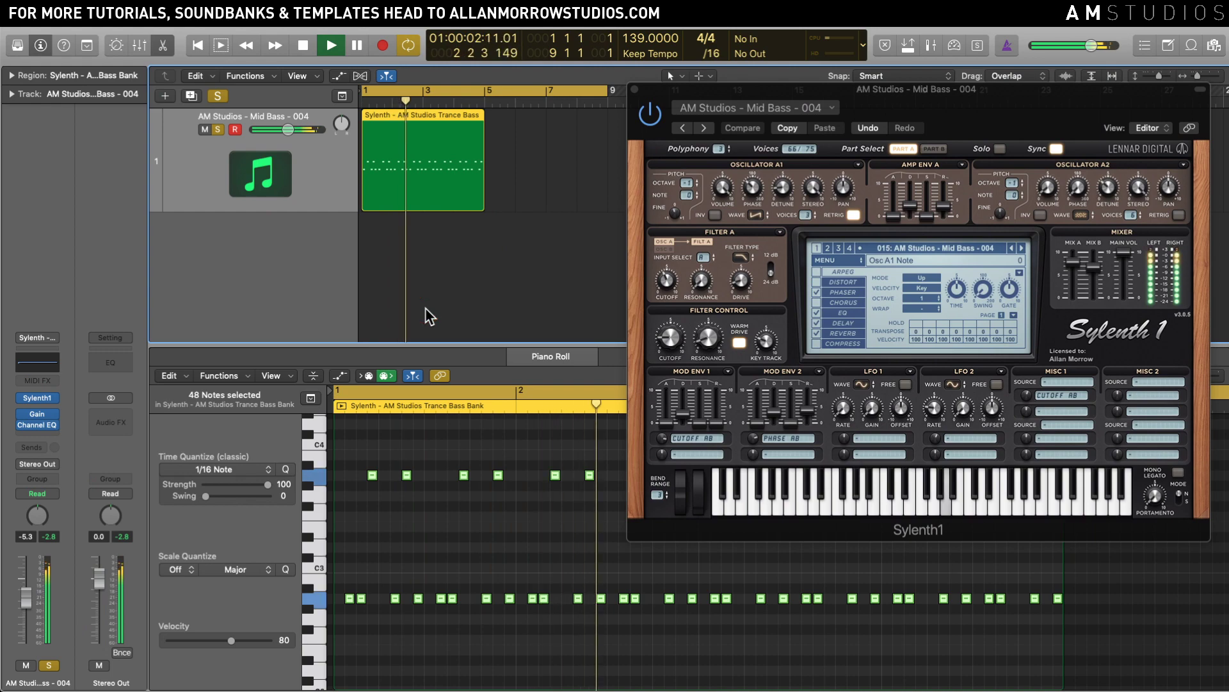
key(space)
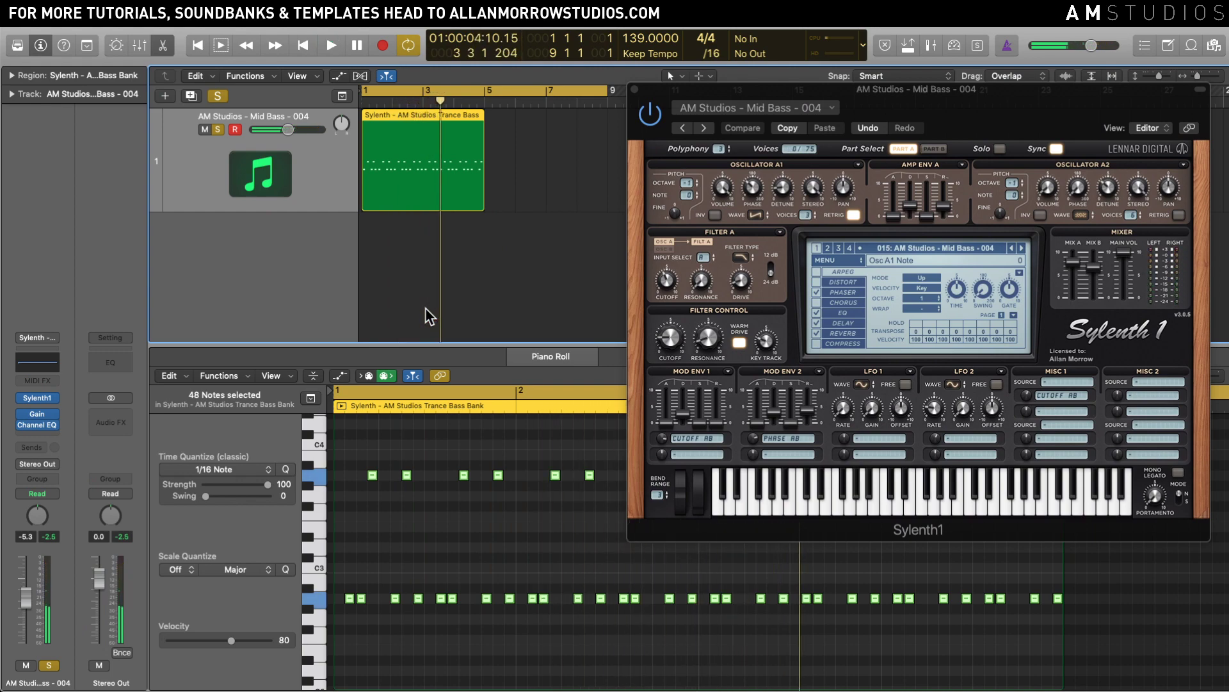
Step: Try the upper A3 notes an octave lower in playback, and raise them back by one octave
click(318, 476)
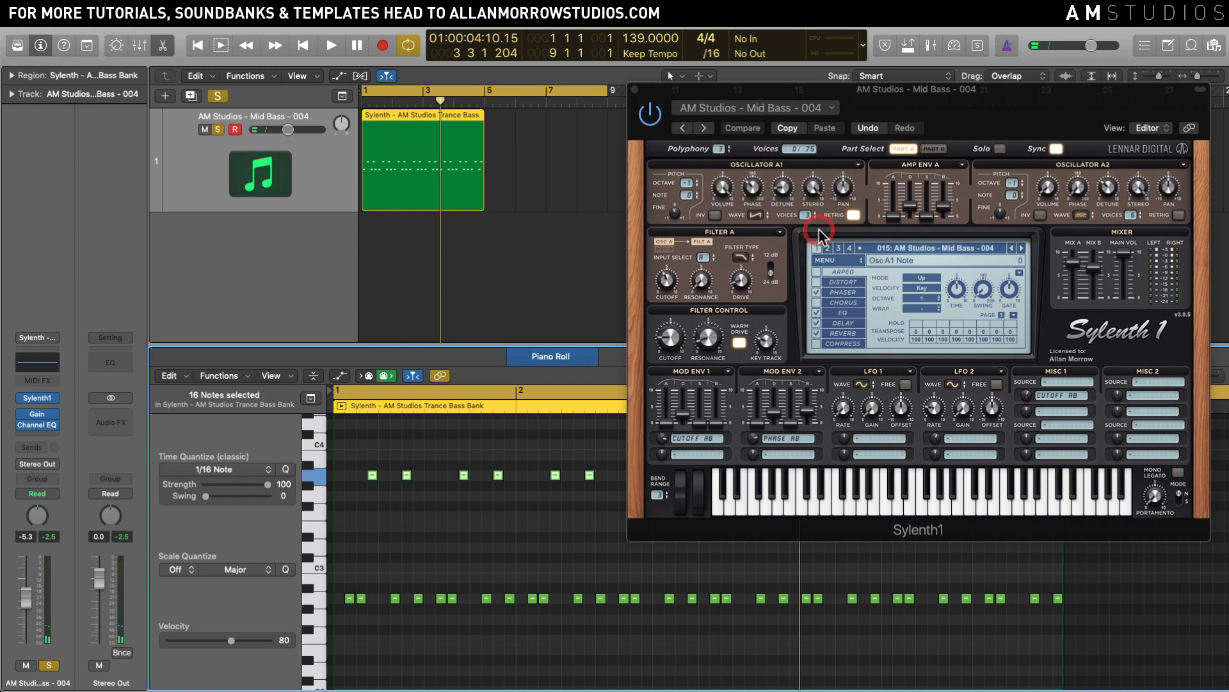
drag(830, 100, 815, 65)
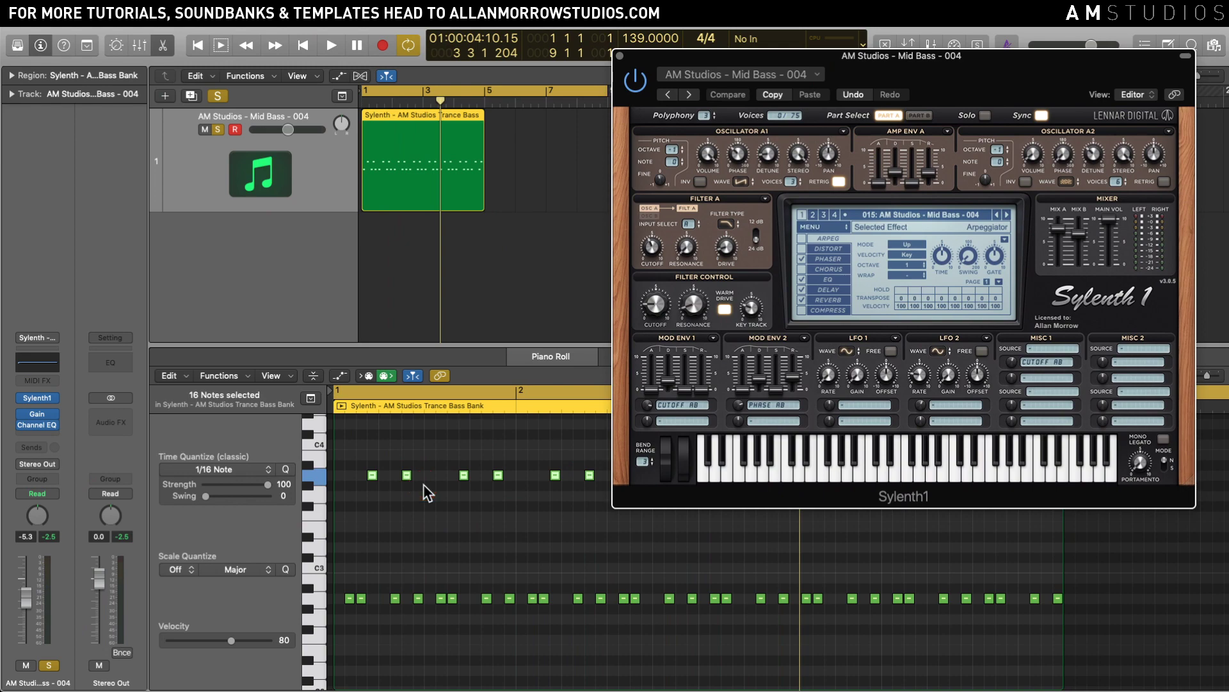
mouse_move(688, 358)
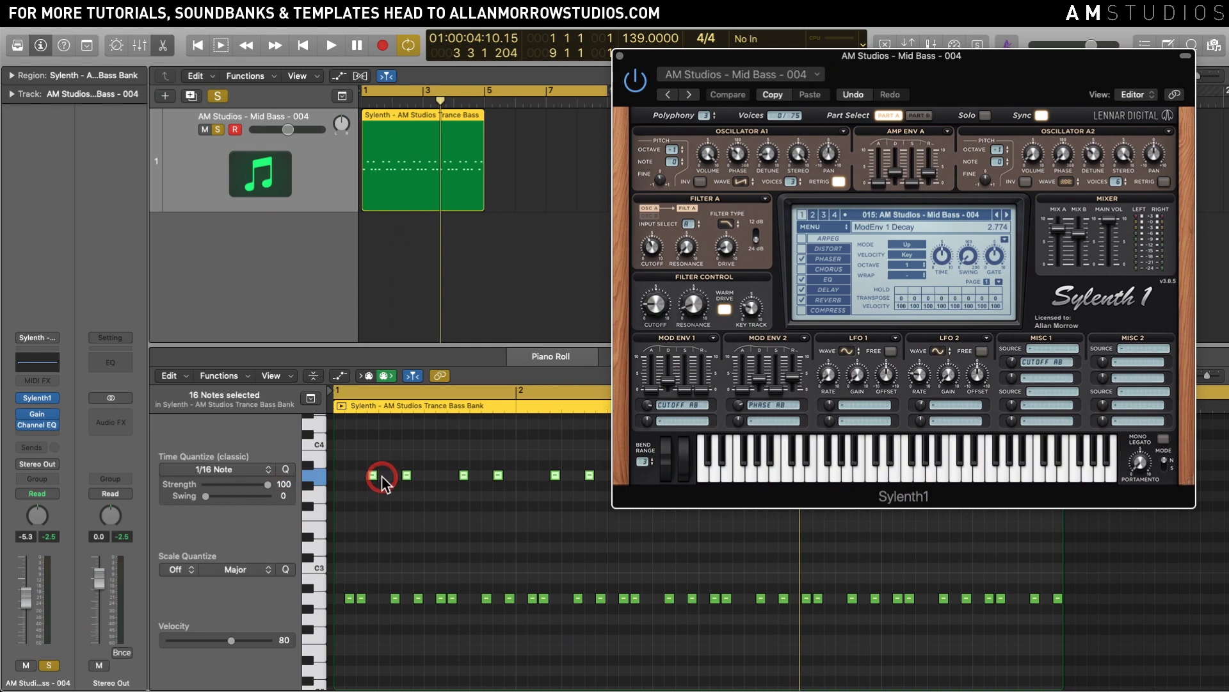
drag(1120, 637, 338, 456)
key(alt+shift+Down)
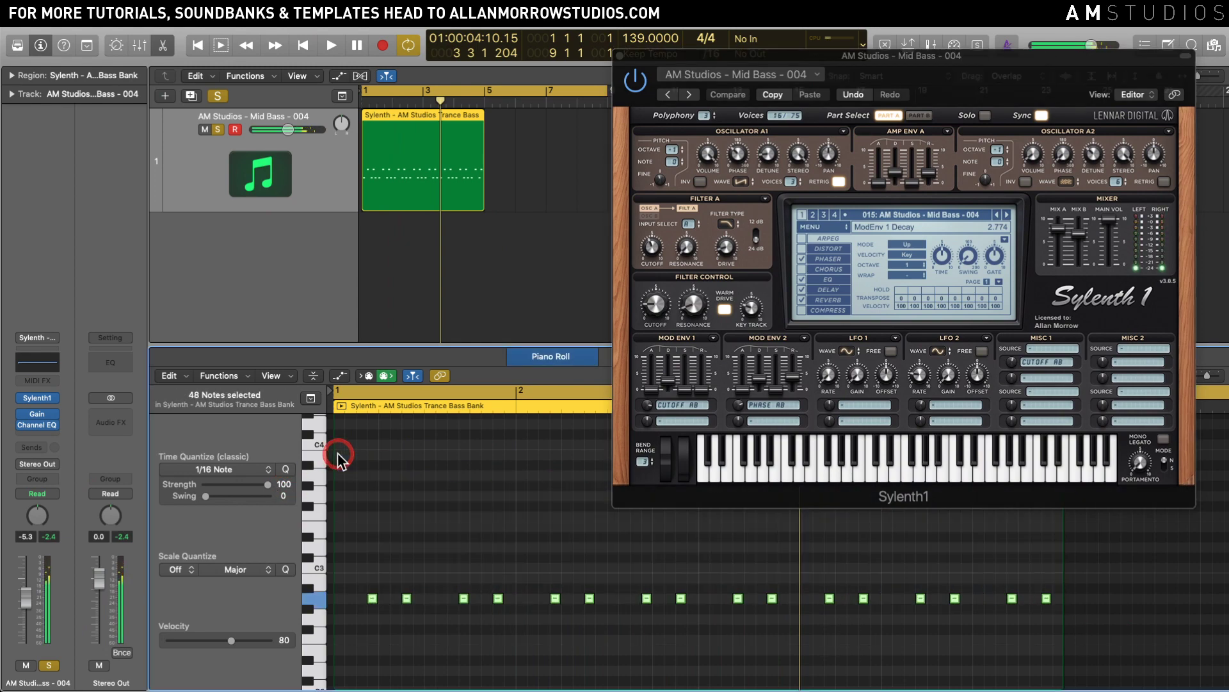
key(space)
key(space)
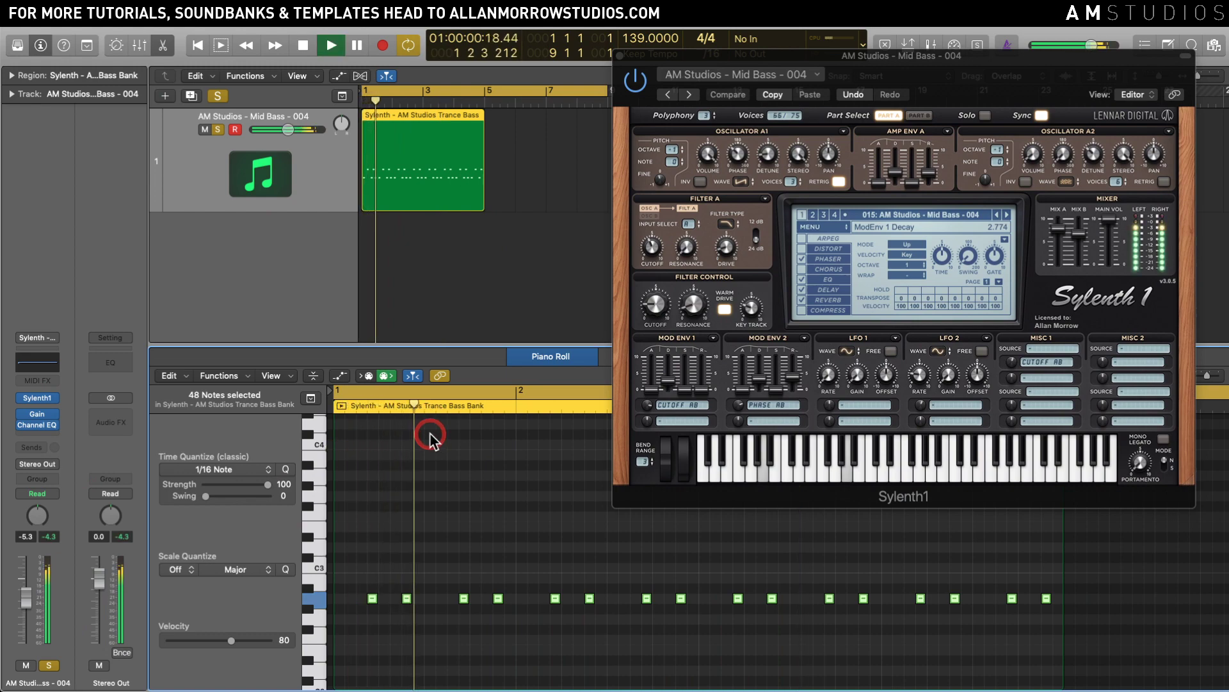
key(alt+shift+Up)
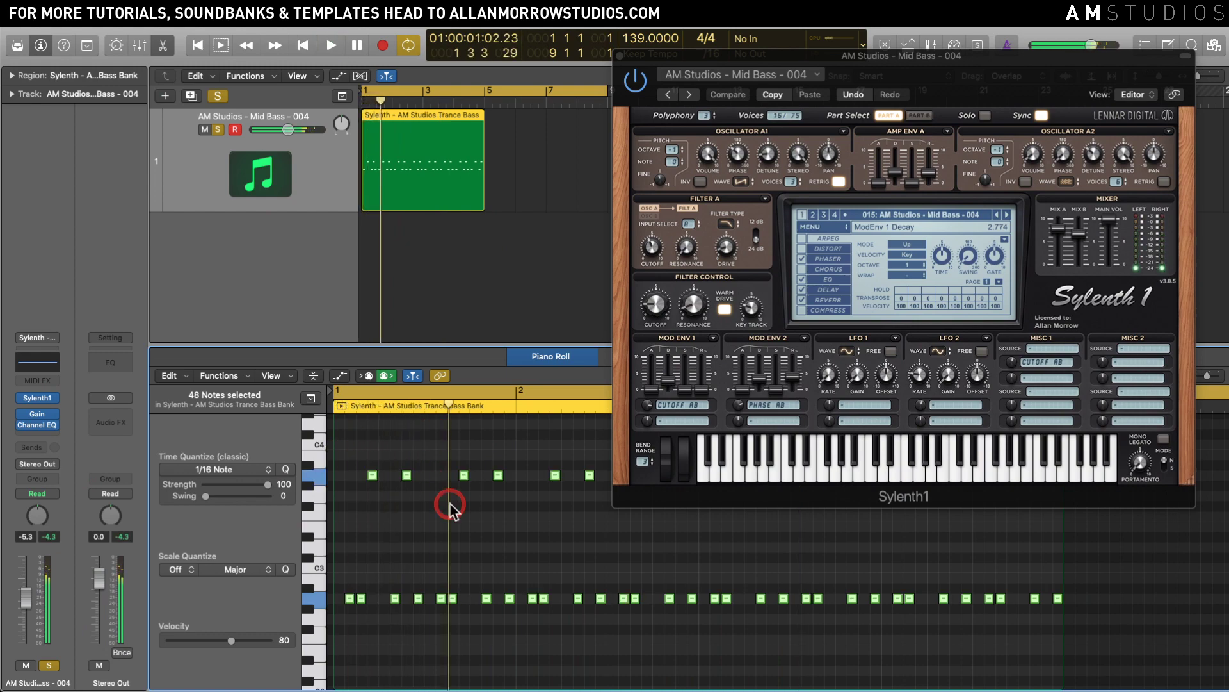
Step: Select every note in the upper A3 row of the bass region and close the Sylenth1 window
drag(784, 61, 750, 51)
click(653, 139)
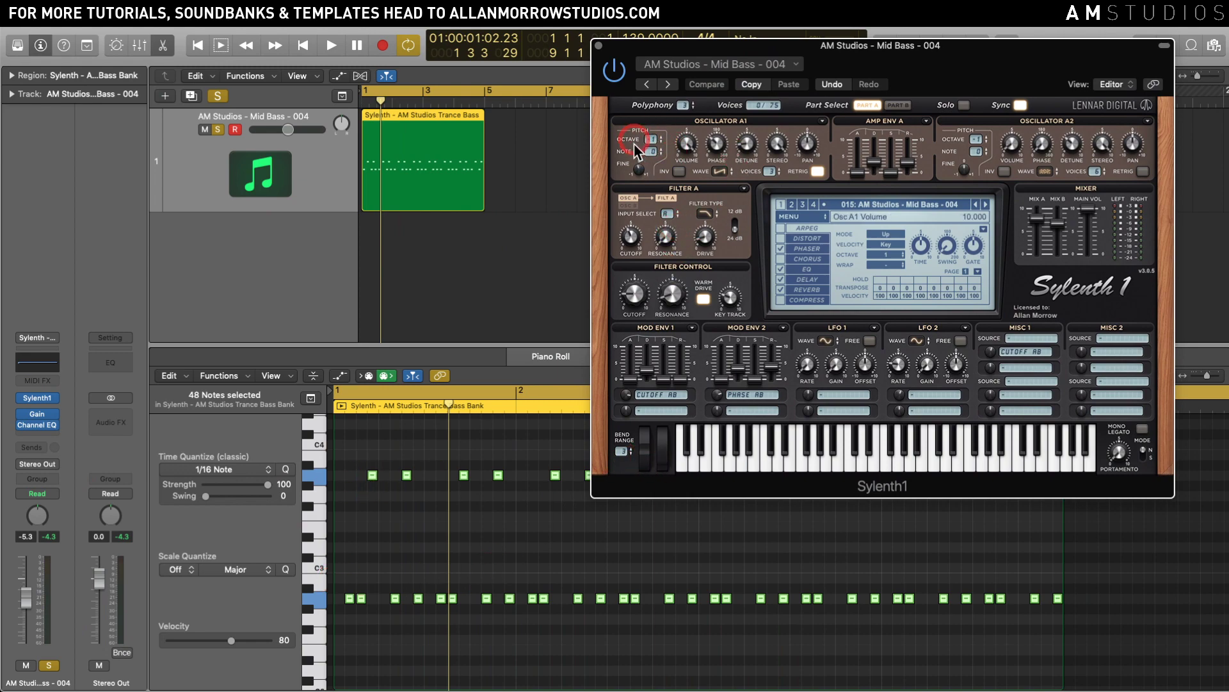
click(597, 46)
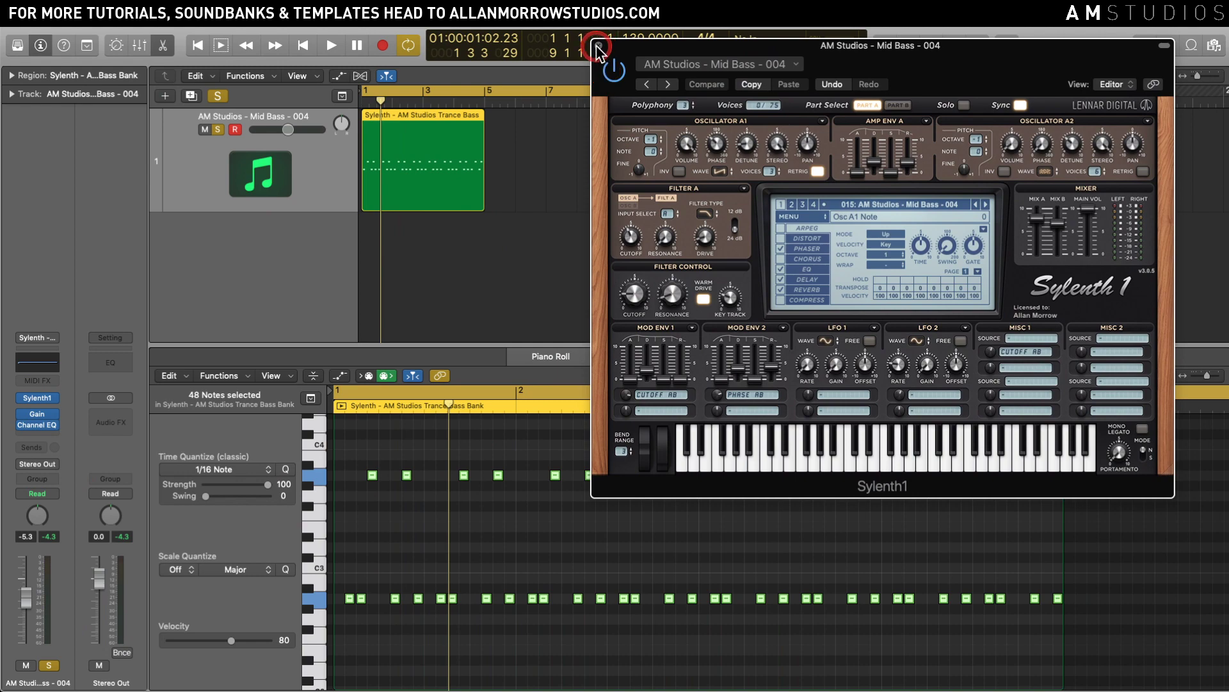
drag(647, 46, 677, 52)
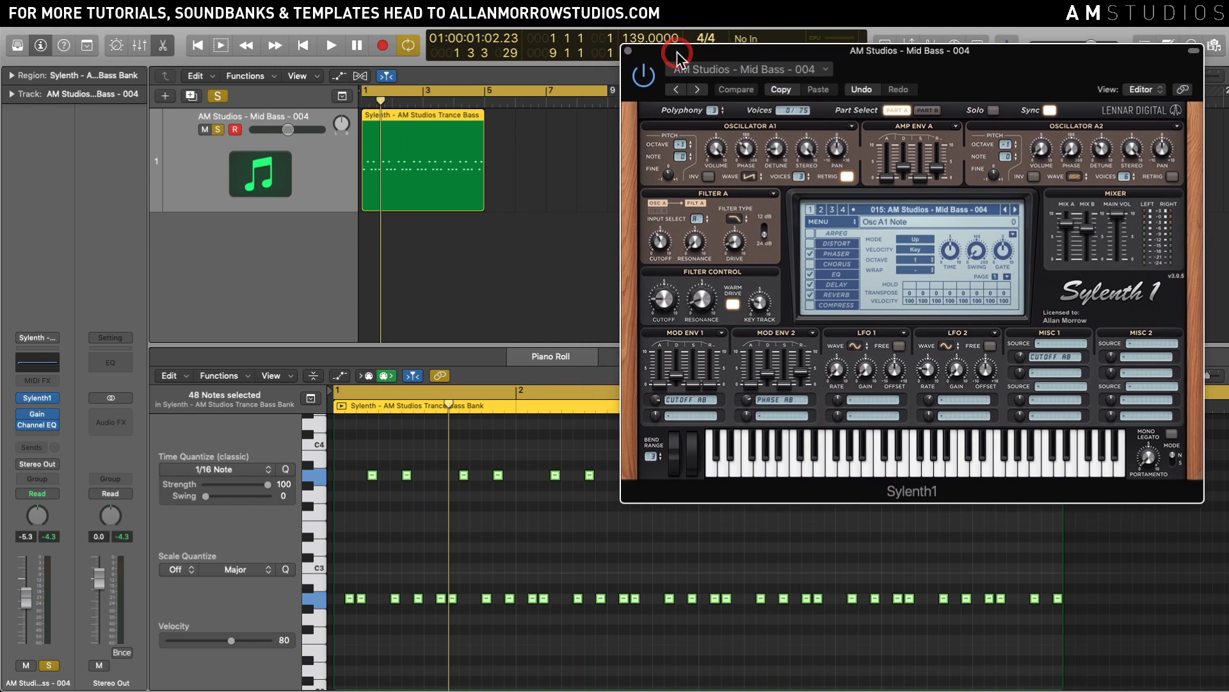
click(306, 493)
click(324, 474)
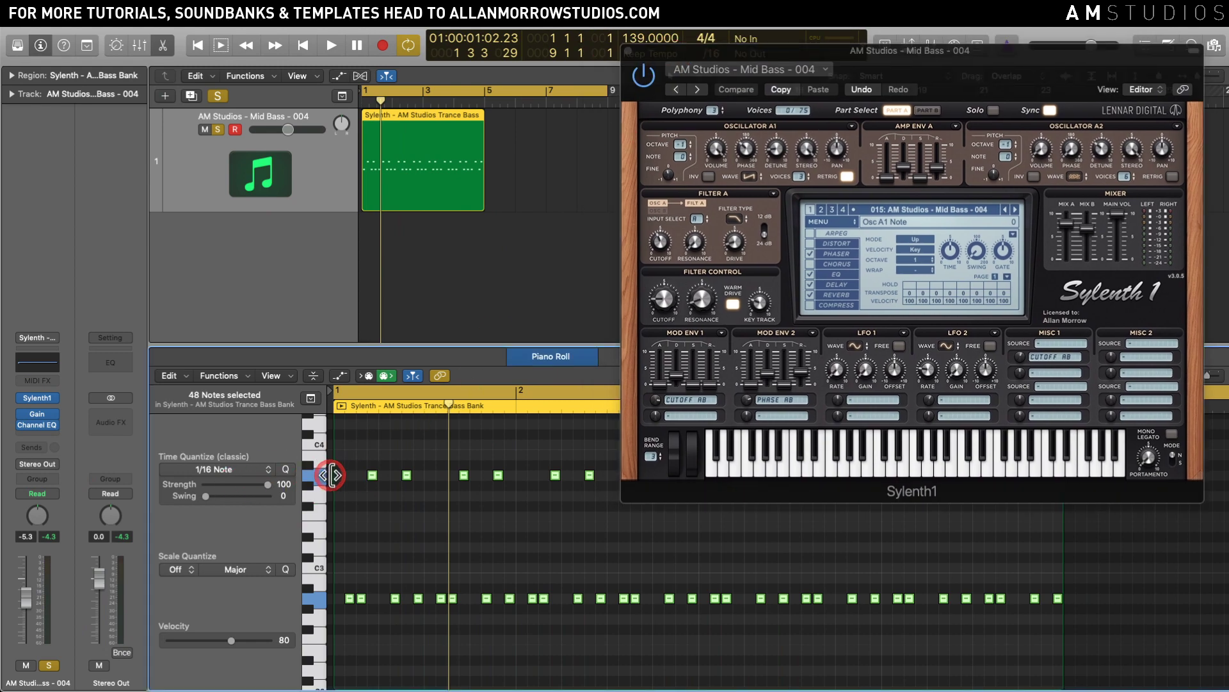
click(393, 476)
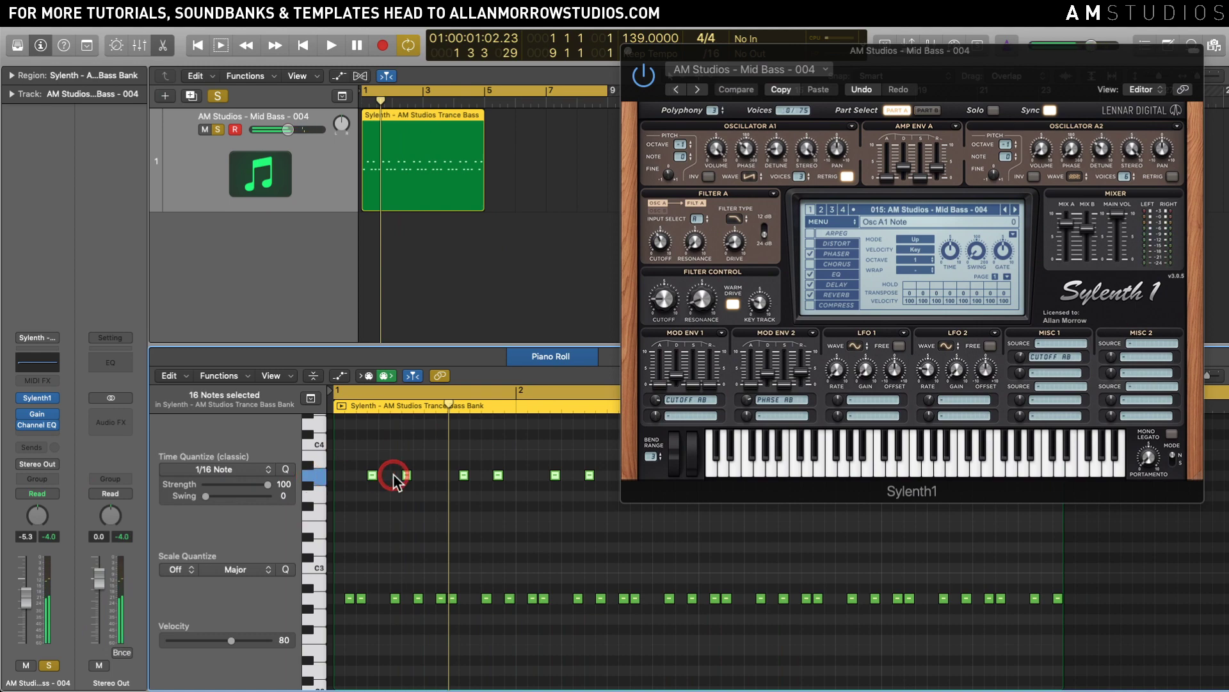
click(628, 51)
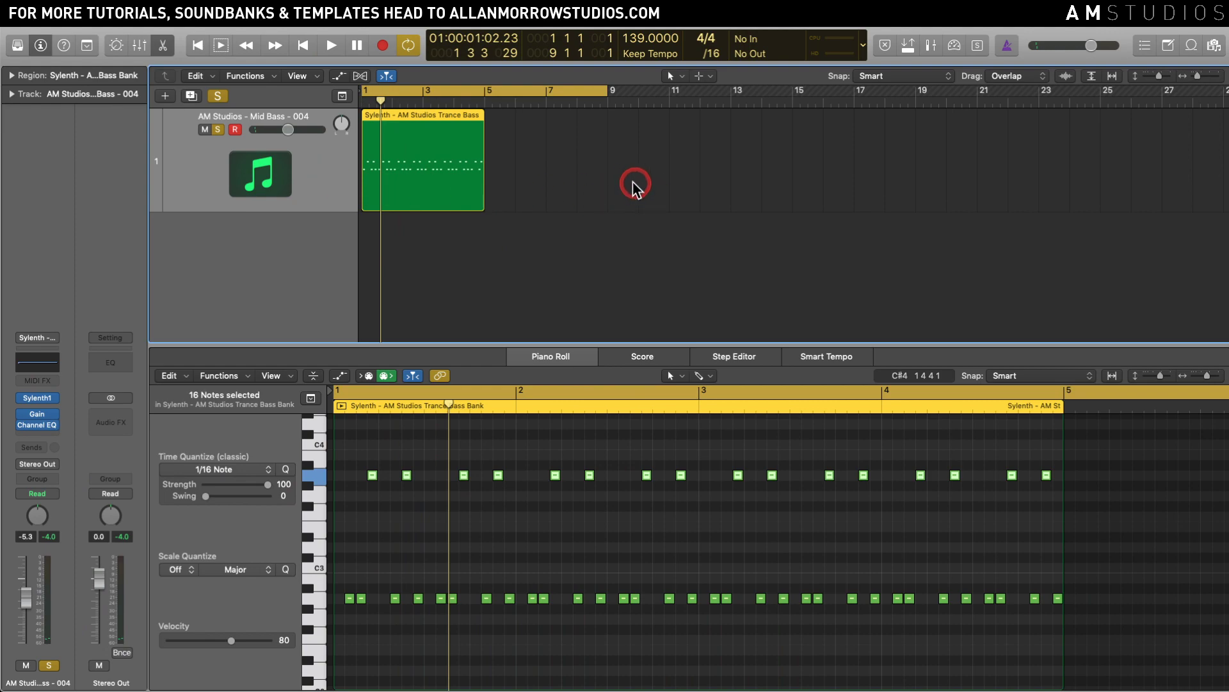
Step: Duplicate the mid bass track twice, and copy its region to bar 5 on both new tracks
double_click(337, 274)
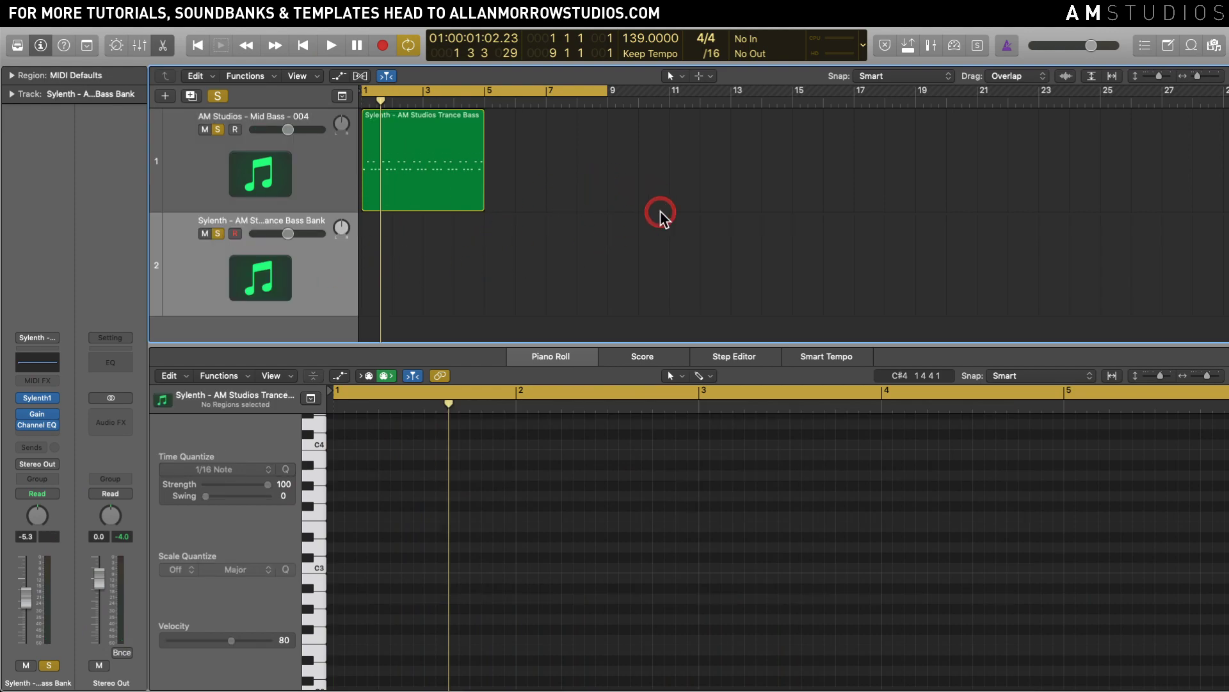
key(super+d)
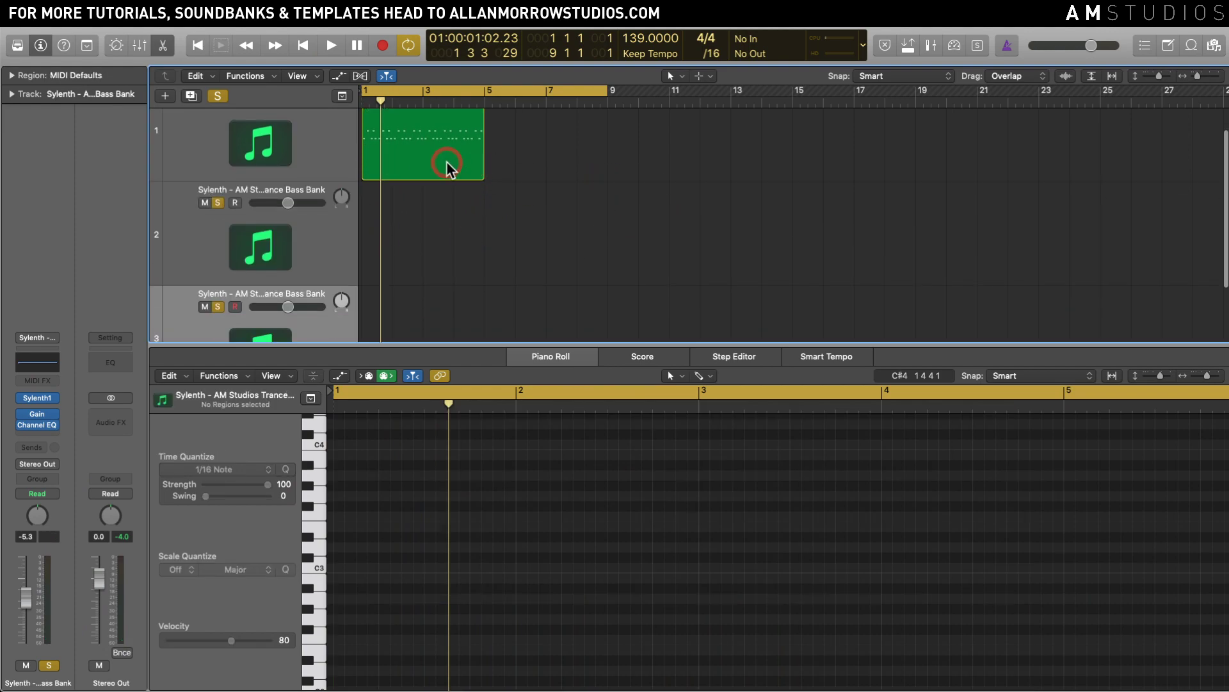
drag(447, 160, 557, 294)
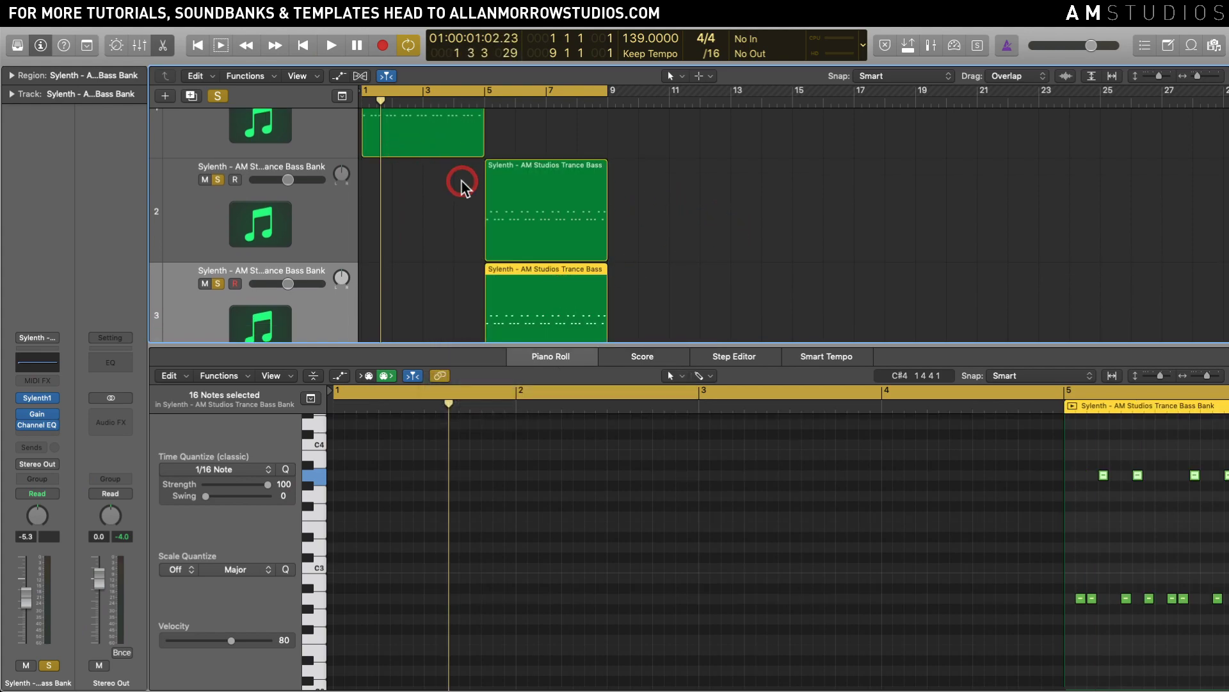
Step: Extend the end of the cycle area to bar 10, beat 2, with all three tracks in view
scroll(410, 185, up, 3)
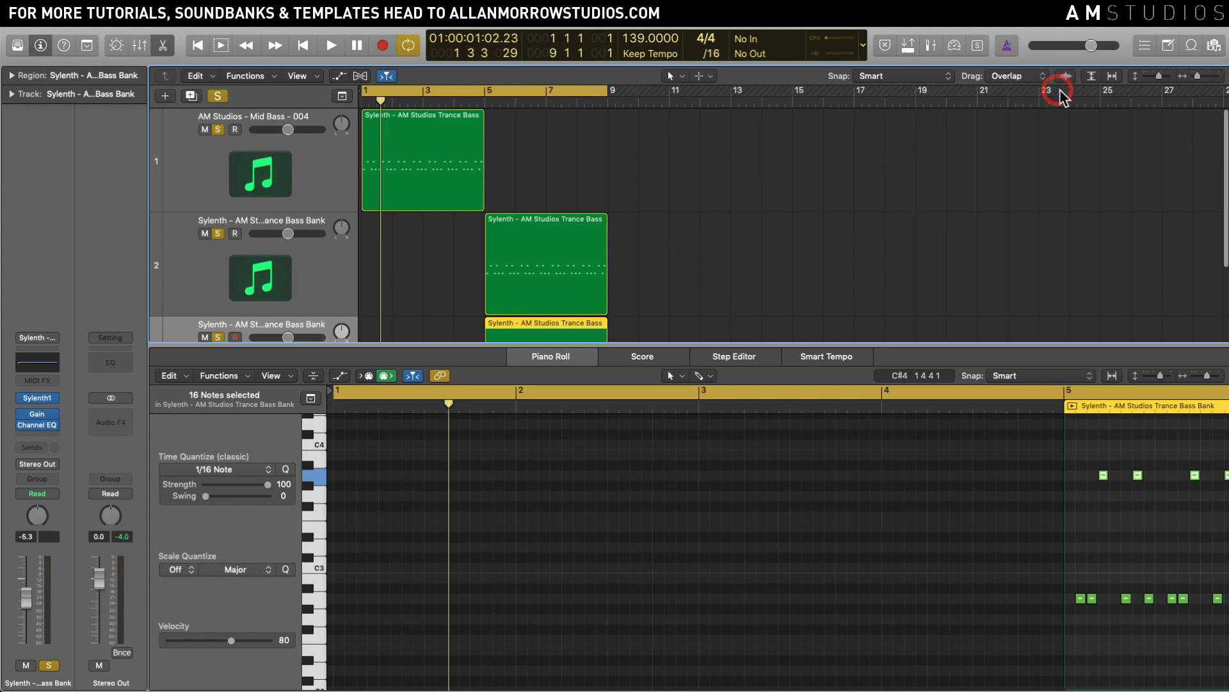
click(1160, 77)
drag(1158, 76, 1157, 78)
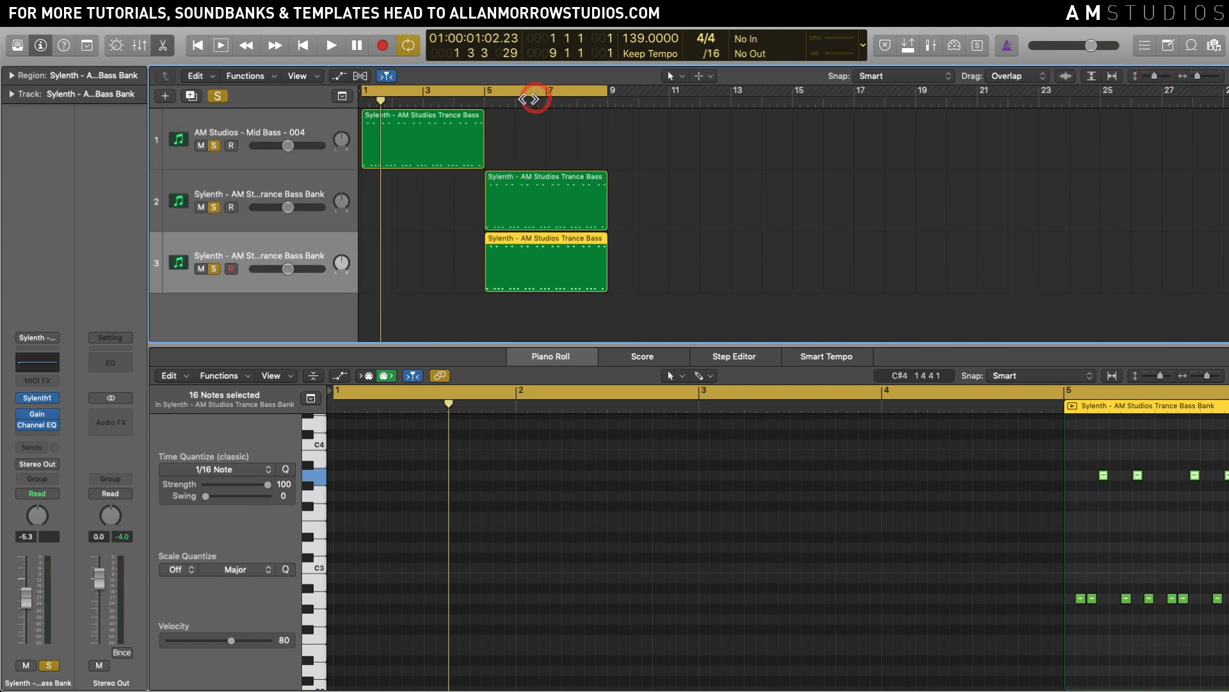
scroll(611, 128, right, 2)
scroll(602, 98, left, 2)
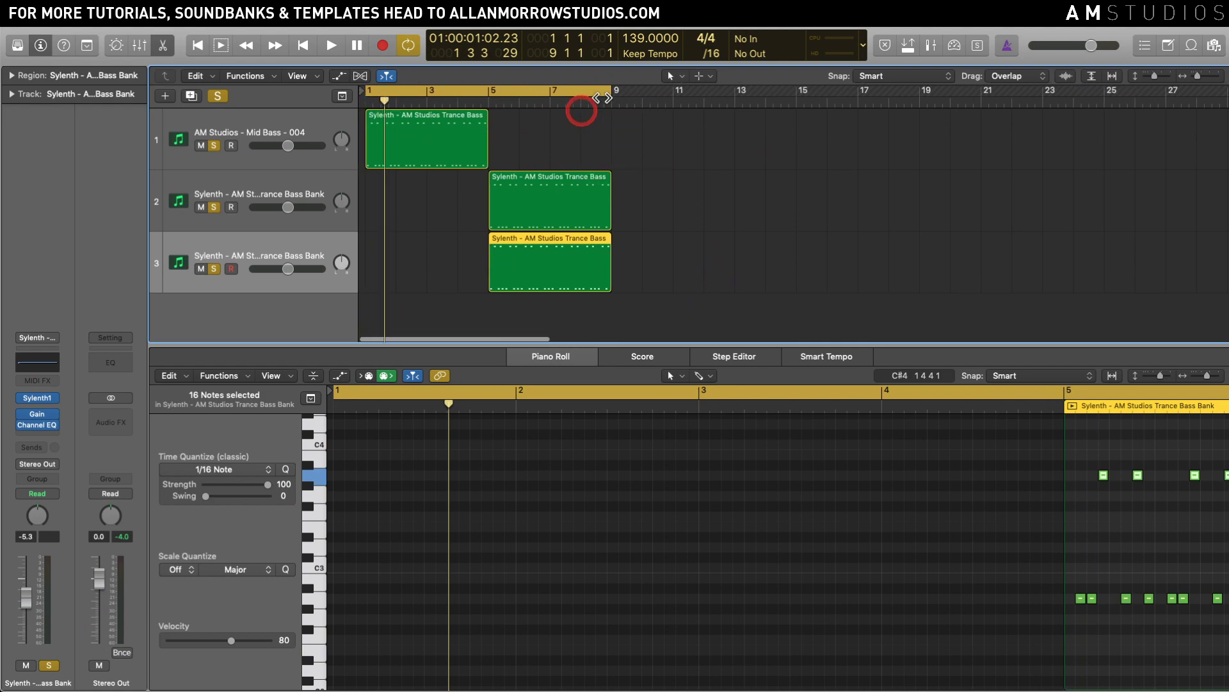
drag(608, 96, 649, 96)
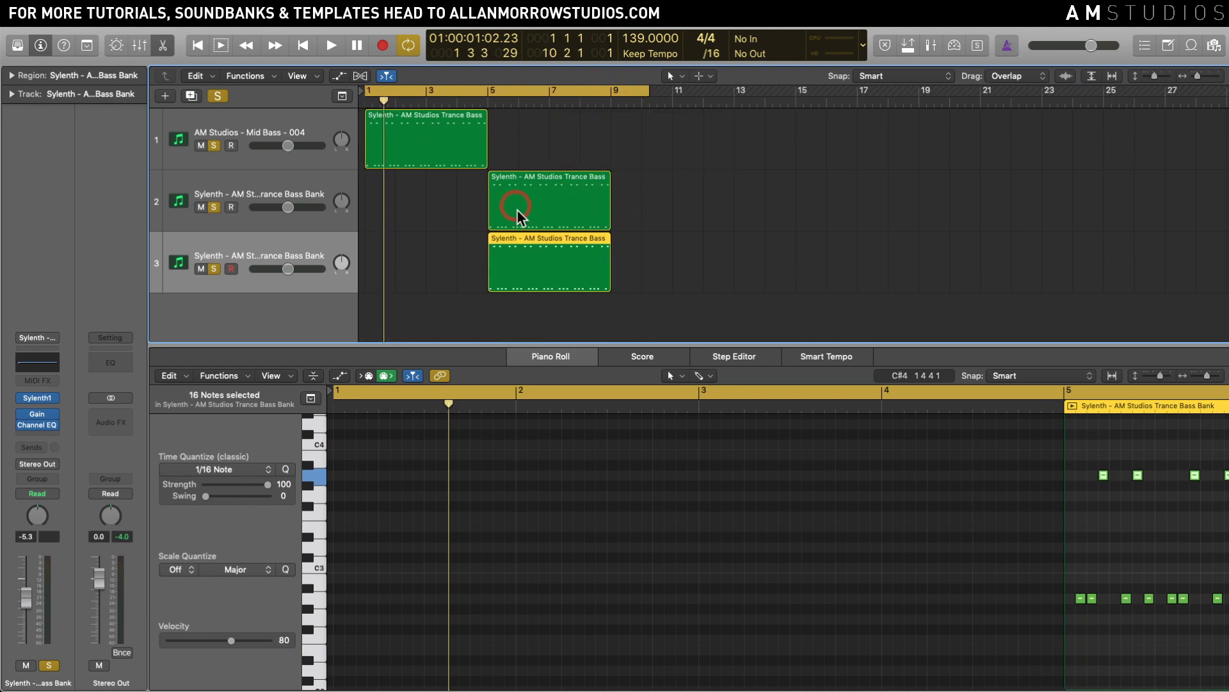
Step: Mute all the low A2 notes in the second track's region, and deselect the region
scroll(640, 494, right, 10)
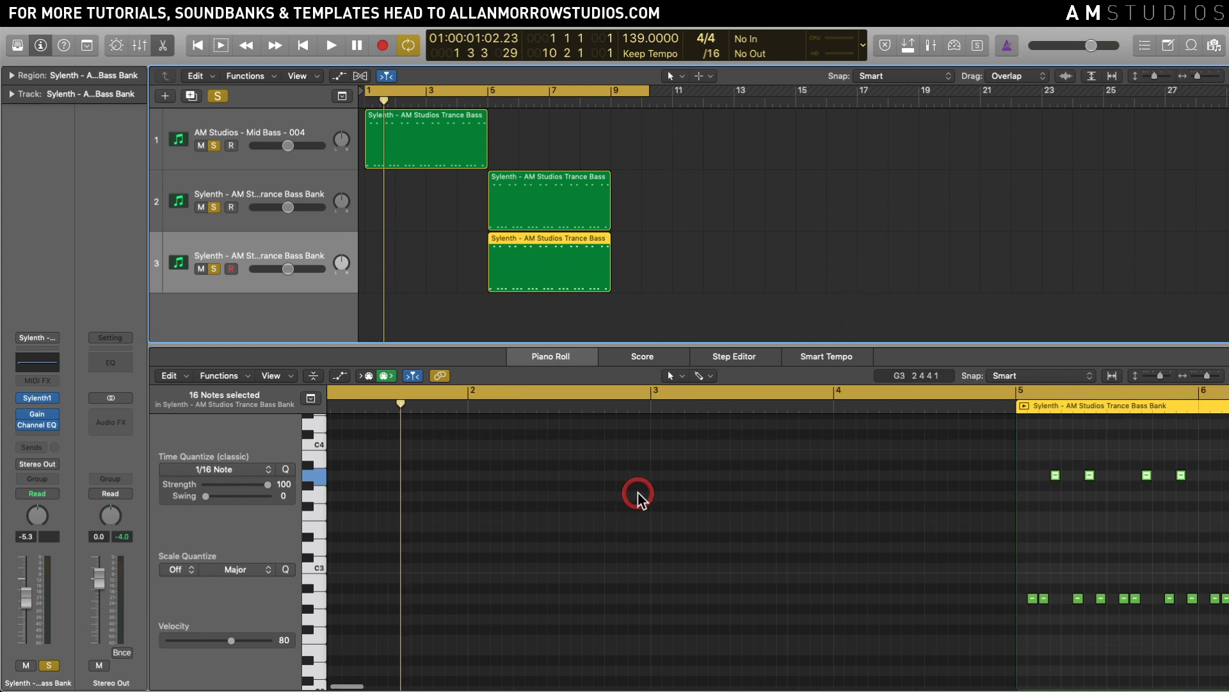
click(651, 198)
click(568, 201)
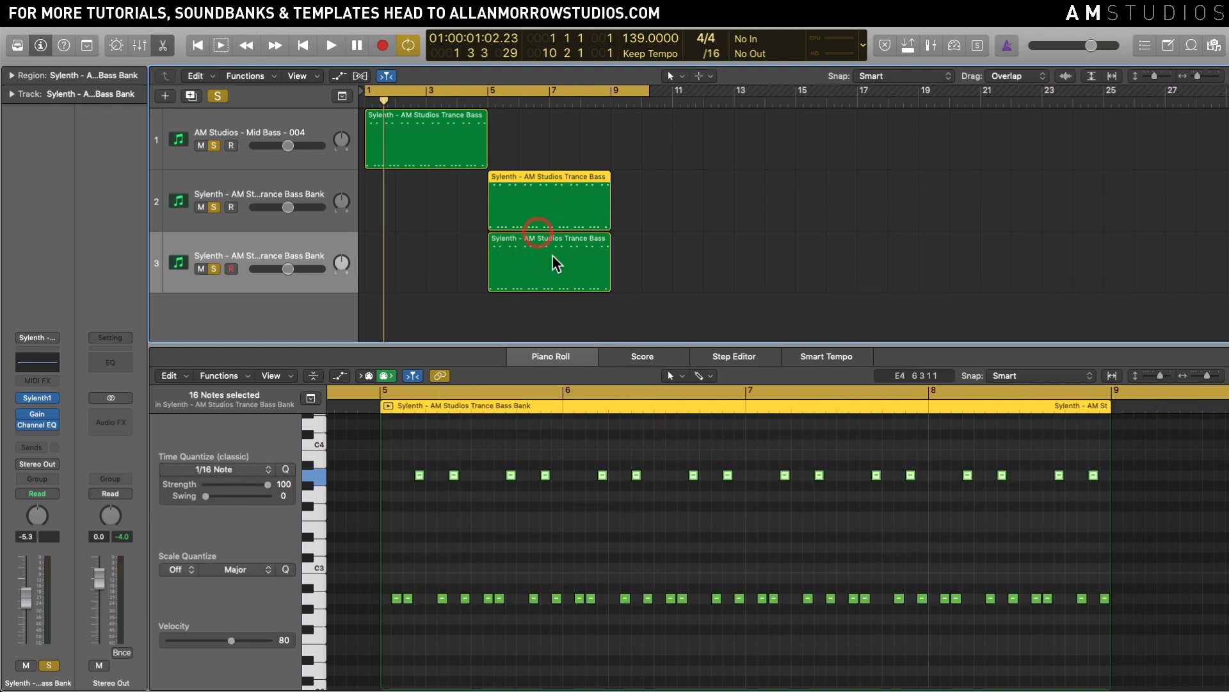
drag(1172, 623, 388, 562)
click(690, 282)
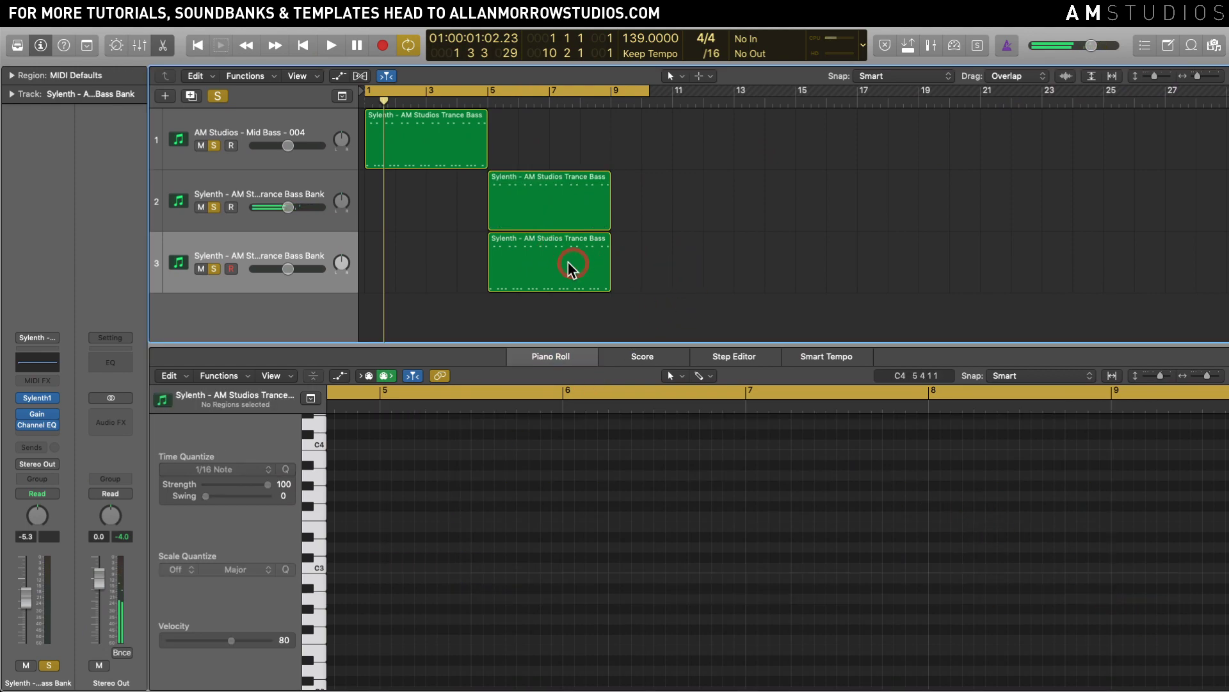
Step: Mute all the upper A3 notes in the third track's region, and deselect the region
click(567, 269)
drag(1137, 502, 417, 461)
click(418, 461)
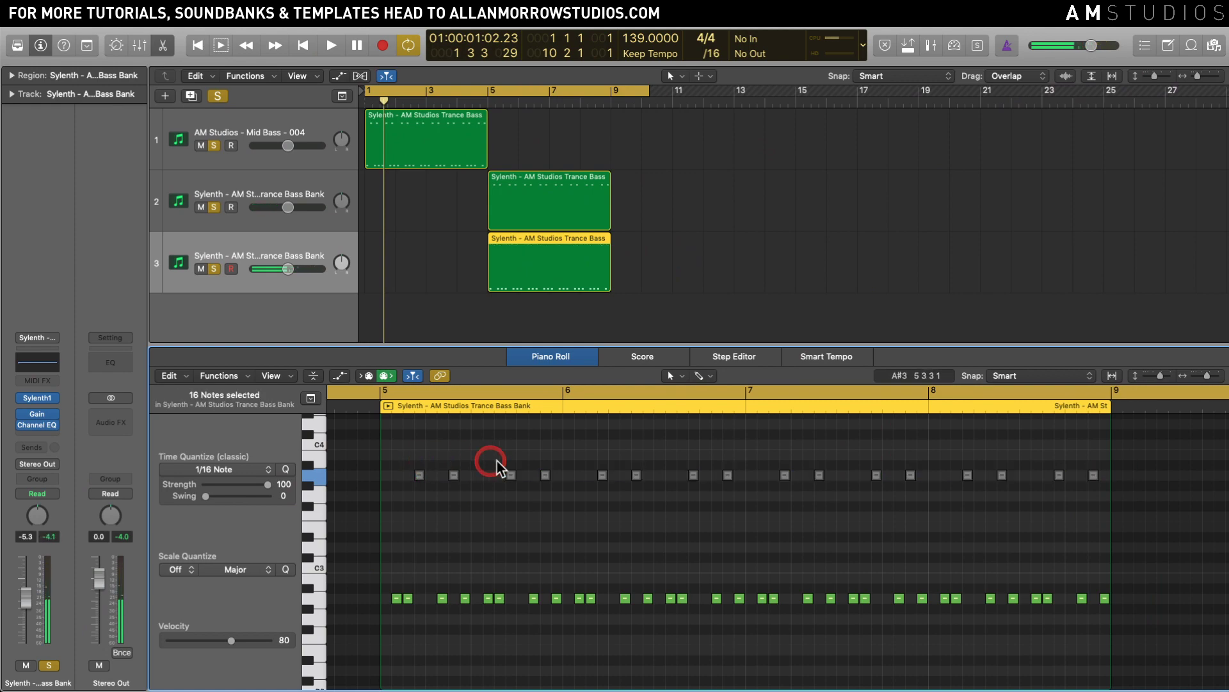
drag(1162, 489, 417, 459)
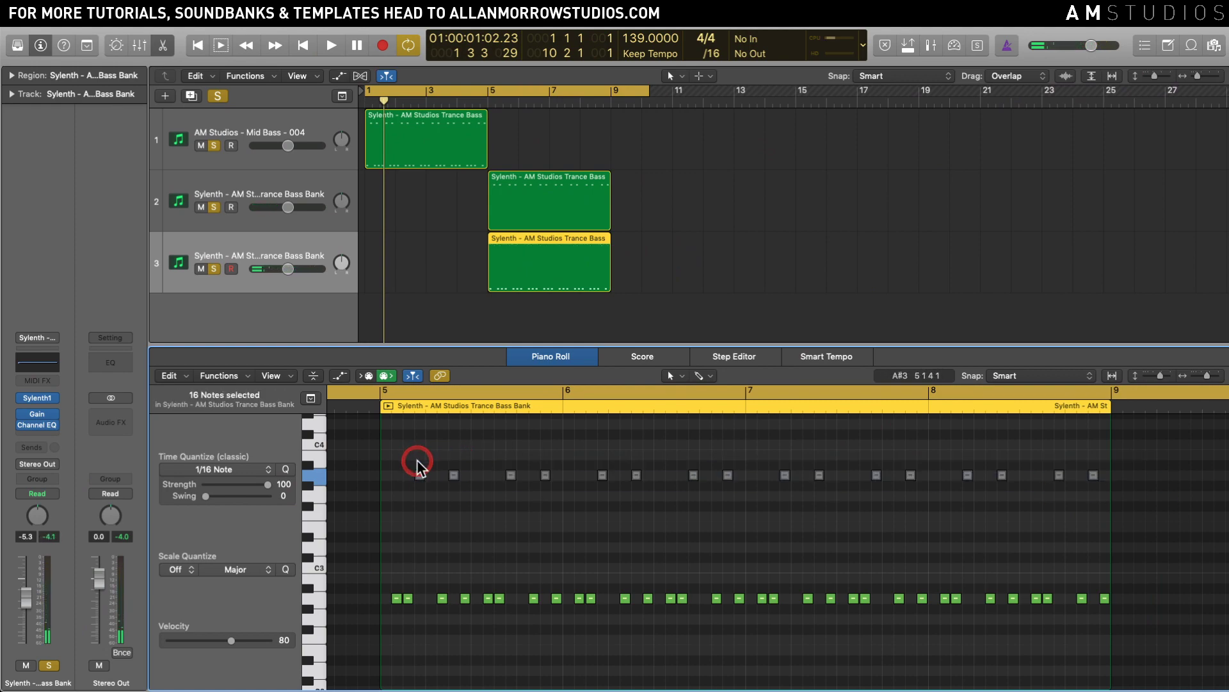
drag(1138, 494, 404, 466)
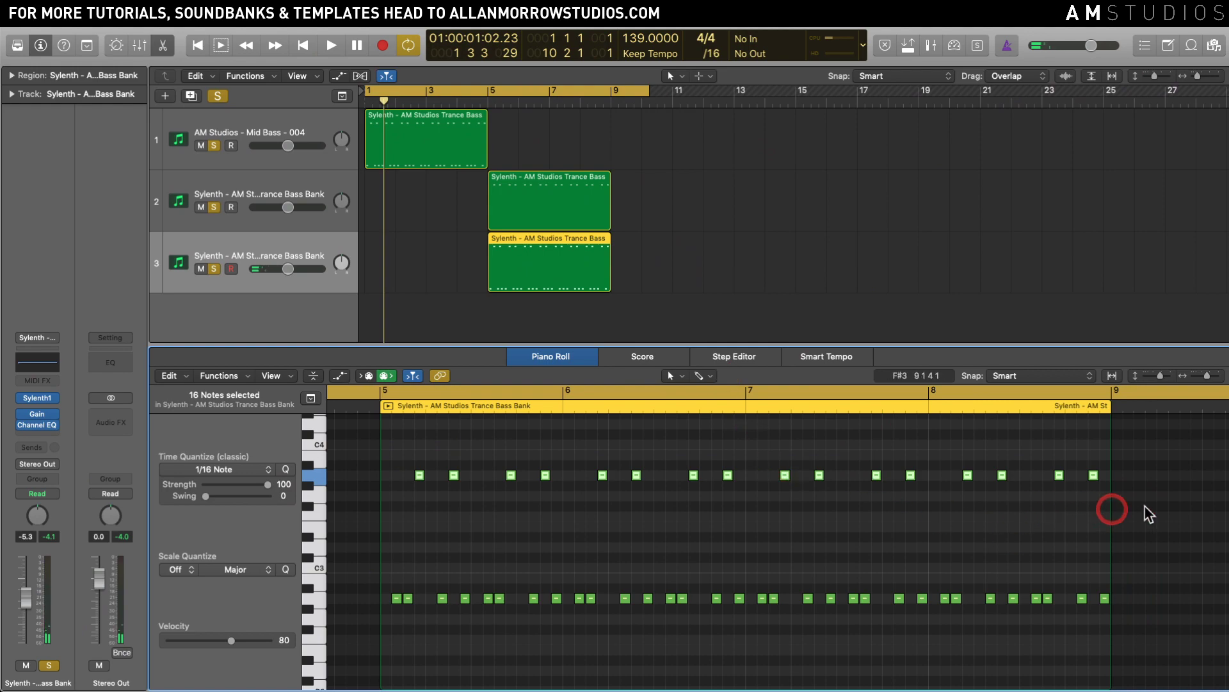
drag(1166, 510, 397, 446)
click(752, 249)
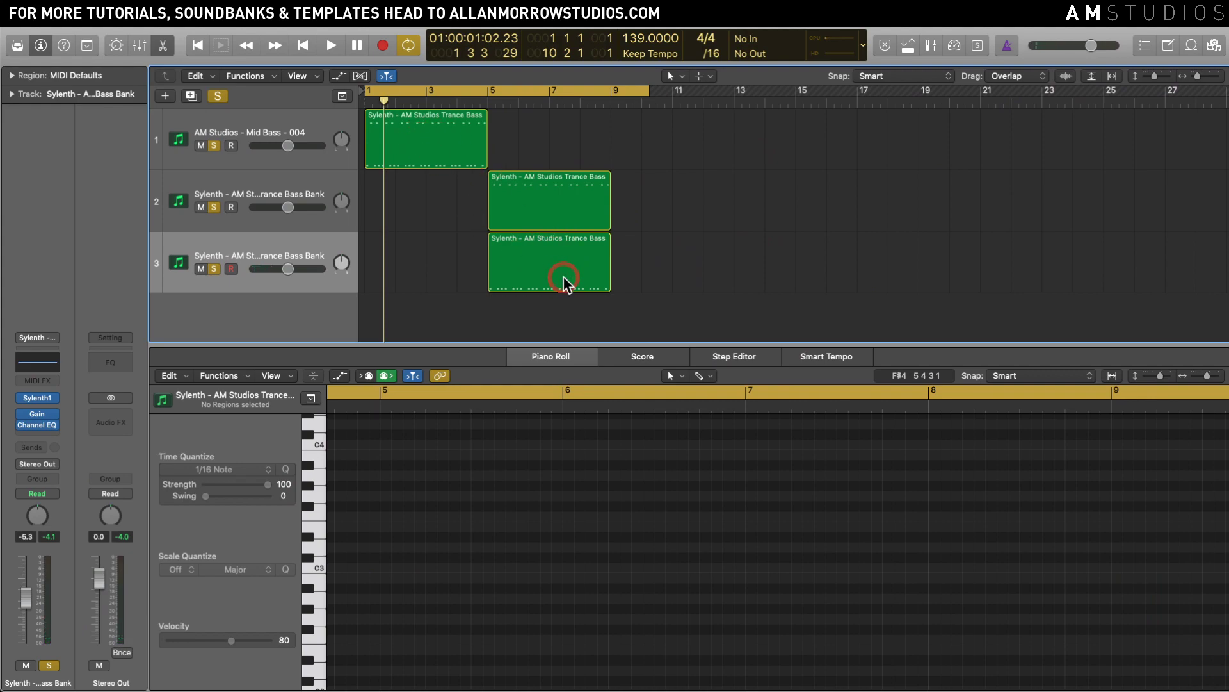
Step: Play back the bass split across the two duplicate tracks, and select the second track with its region
key(space)
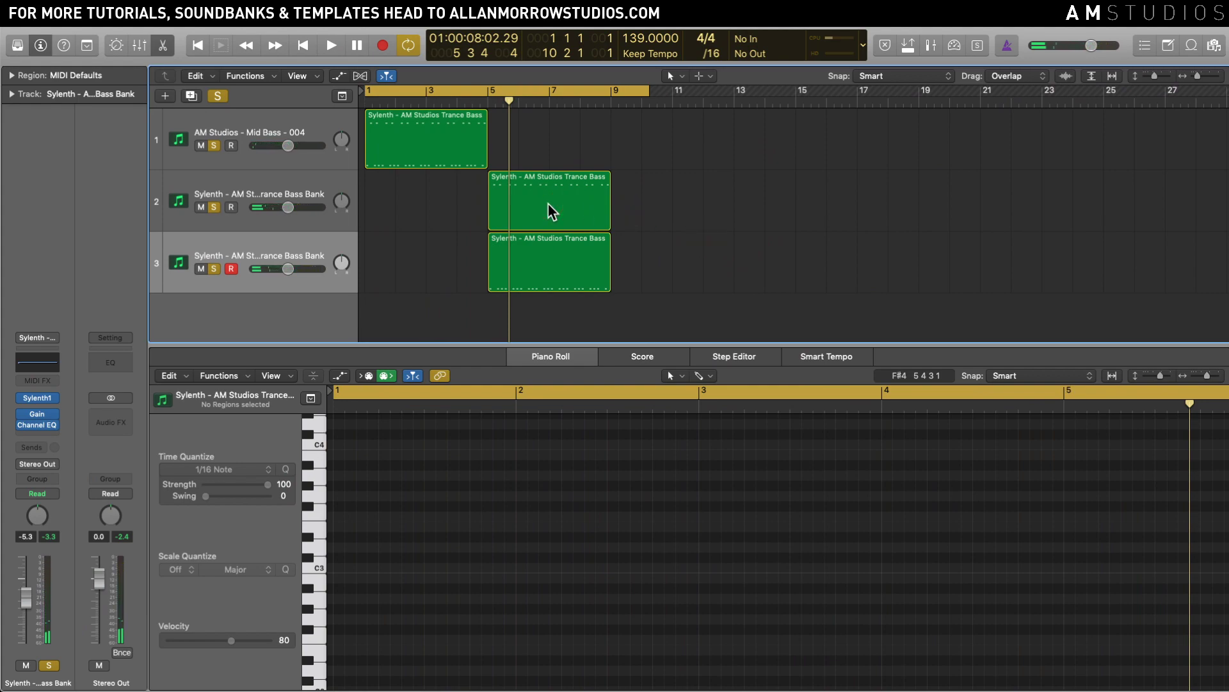
click(287, 180)
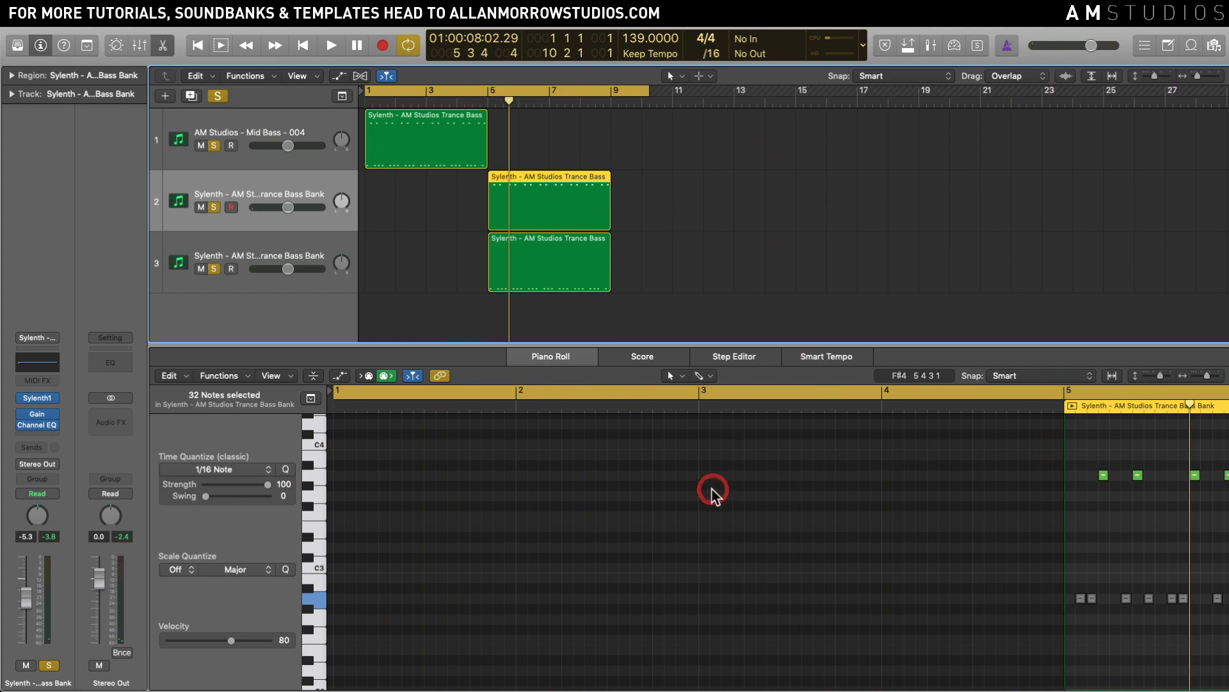
Step: Open the second track's Sylenth1 instrument and move its window clear of the tracks and regions
scroll(713, 492, left, 10)
scroll(713, 492, right, 2)
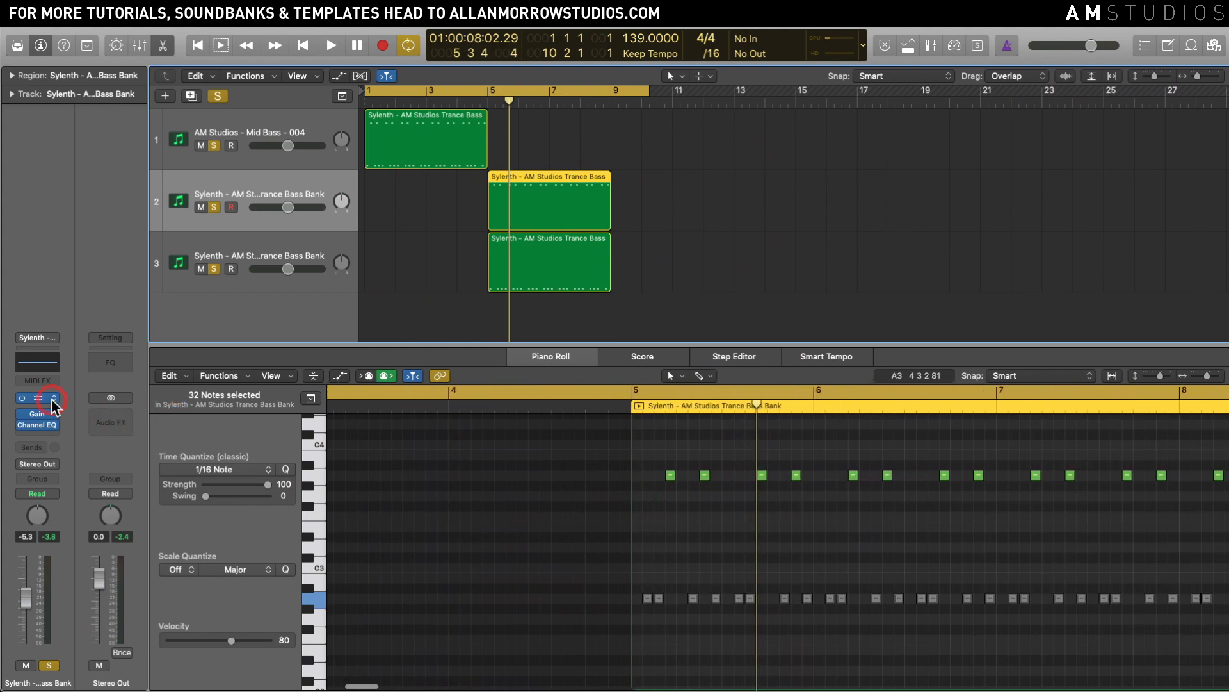
click(77, 389)
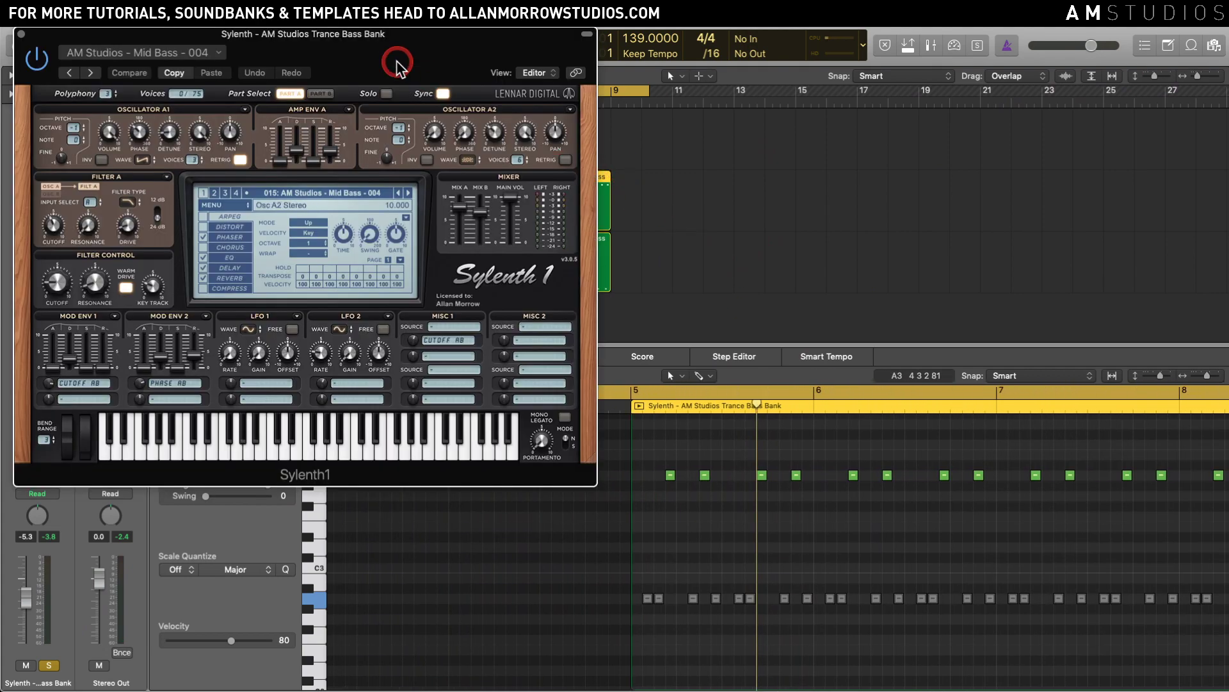
drag(399, 61, 1020, 167)
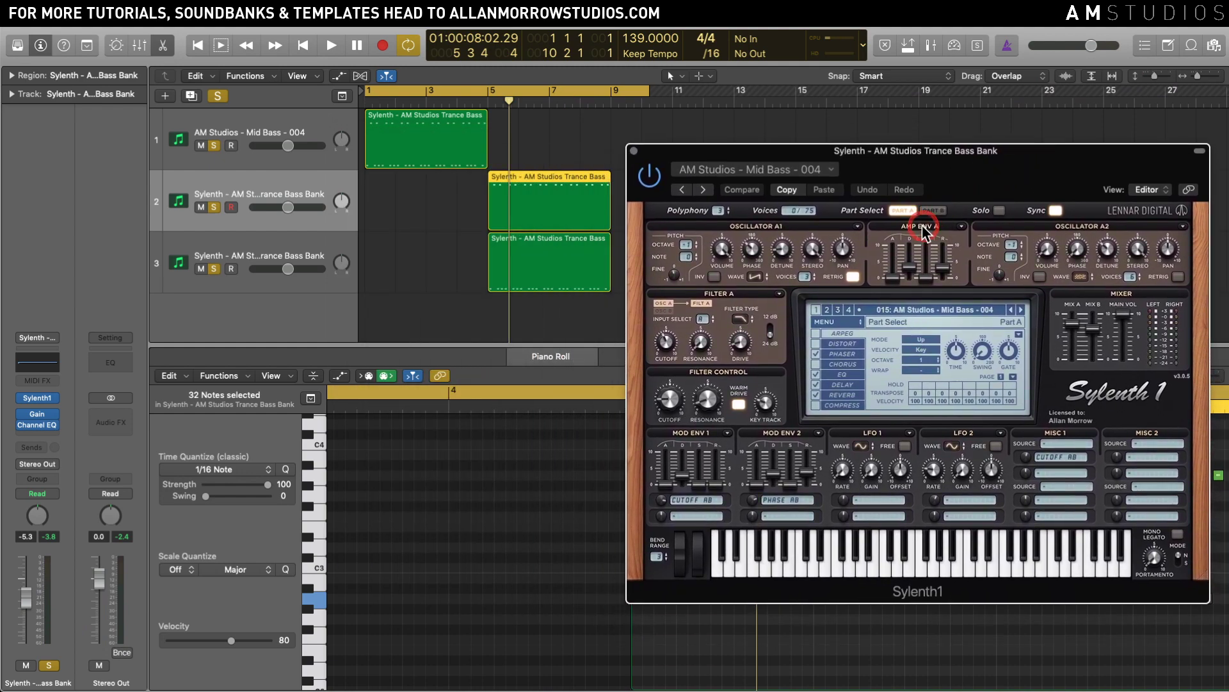
Step: Set the octave of Oscillator A1 in the second track's Sylenth1 to -2
click(764, 254)
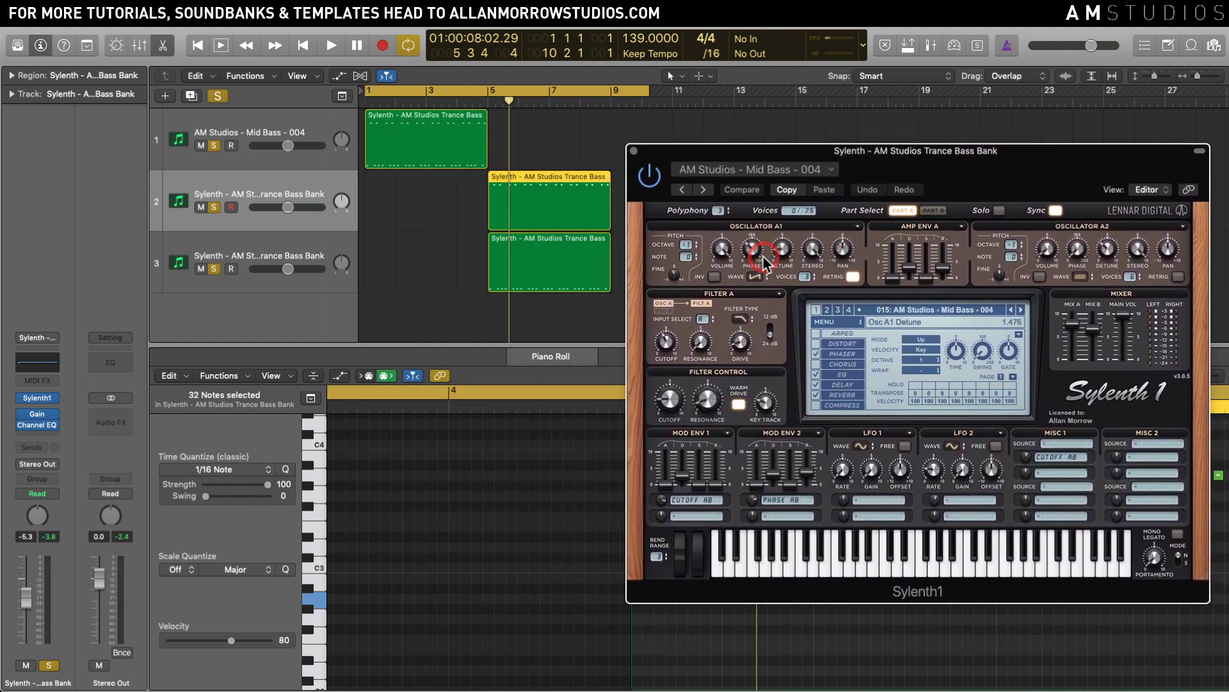
click(706, 400)
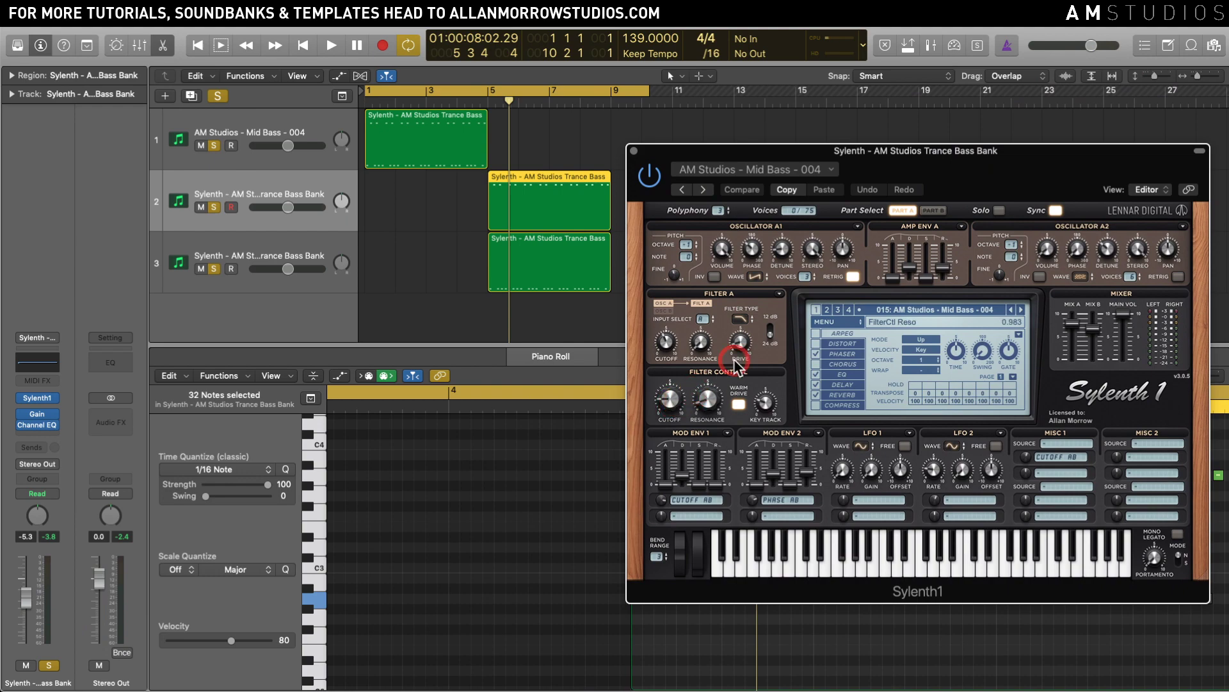
drag(906, 151, 901, 111)
click(716, 187)
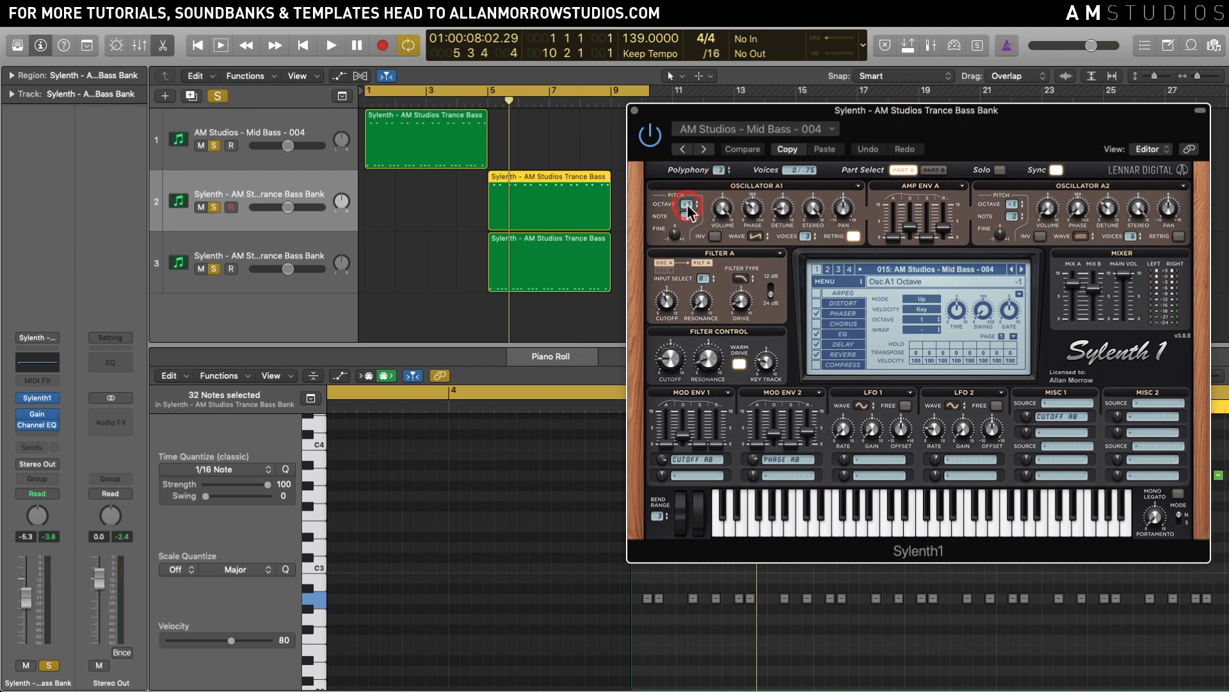
drag(687, 204, 686, 192)
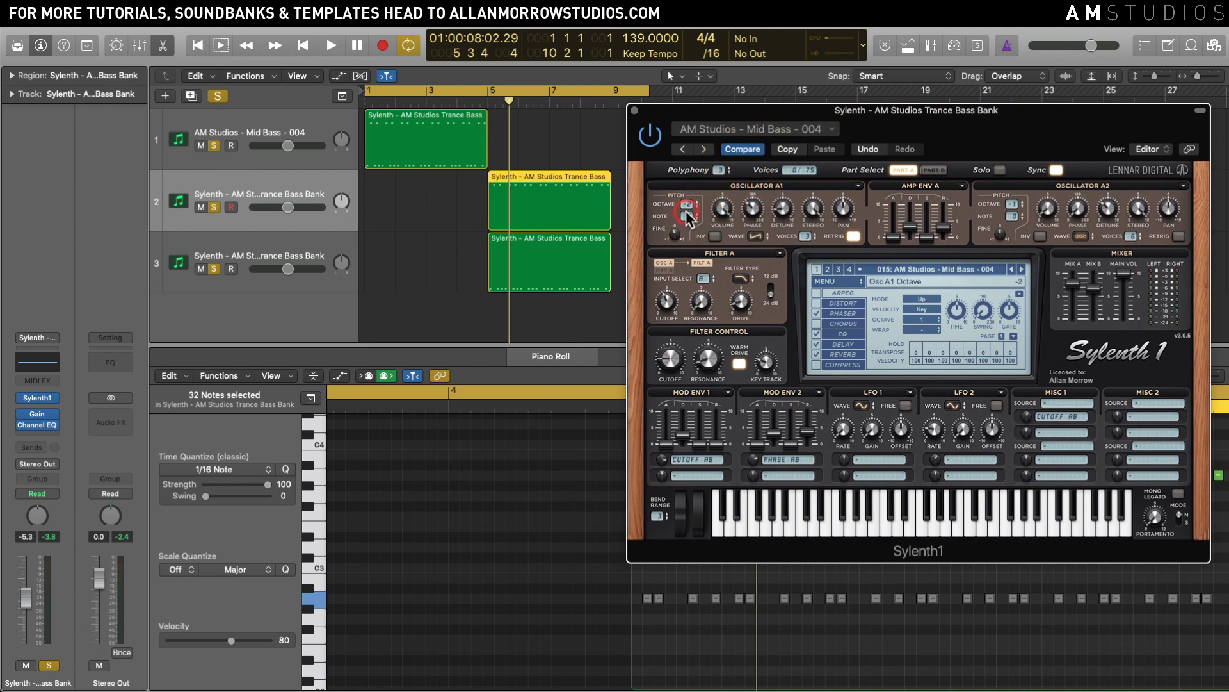
Step: Move the Sylenth1 window off the regions, and play back the split bass with Oscillator A1 at the lower octave
click(750, 110)
drag(750, 110, 820, 110)
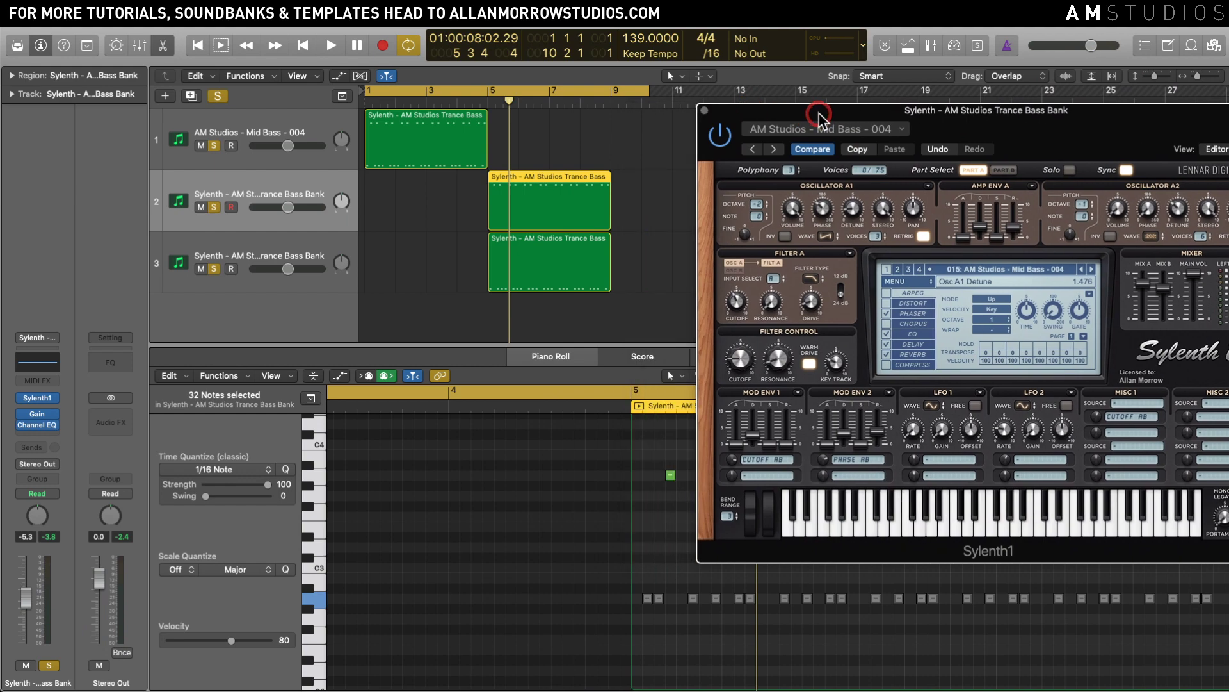
click(566, 186)
key(space)
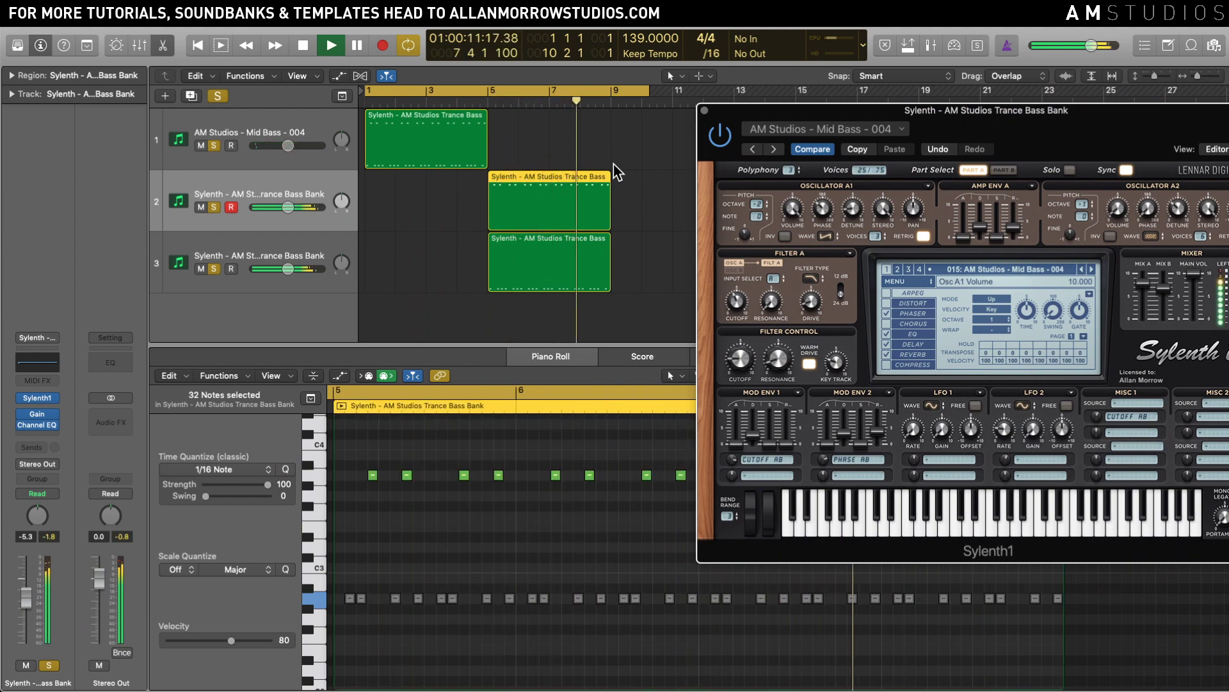
key(space)
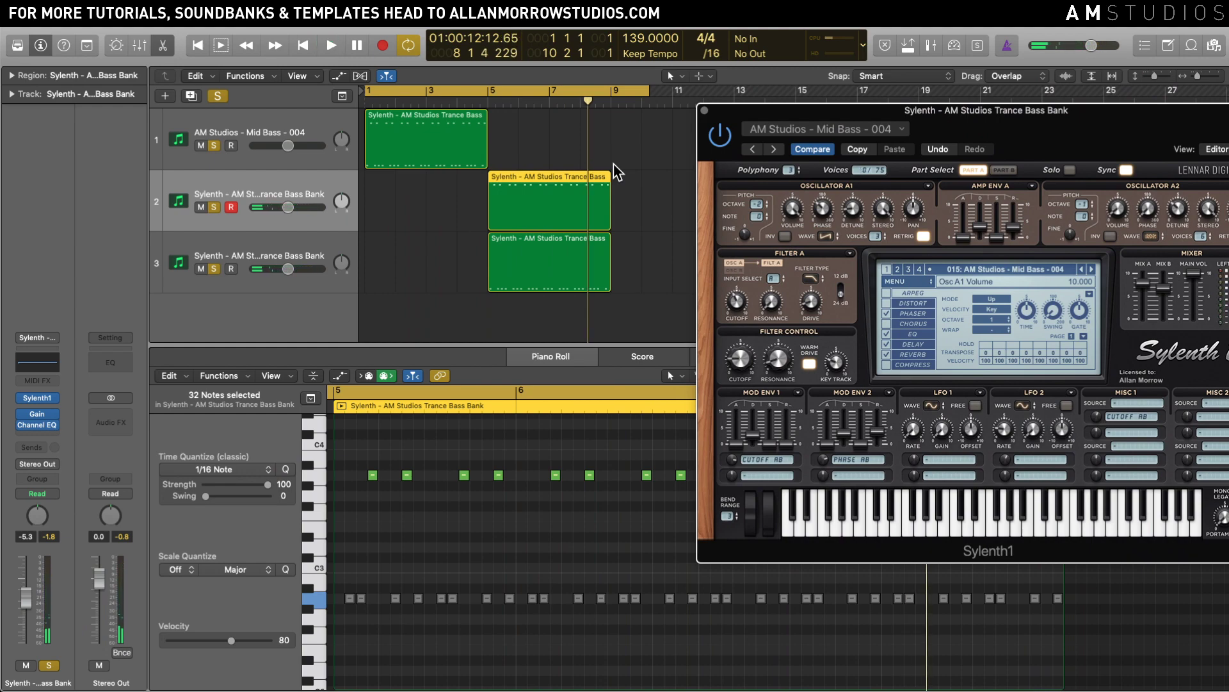
Step: Shift the cycle area to run from bar 5 to bar 14, beat 2, starting at the two split regions
click(482, 187)
drag(791, 113, 719, 121)
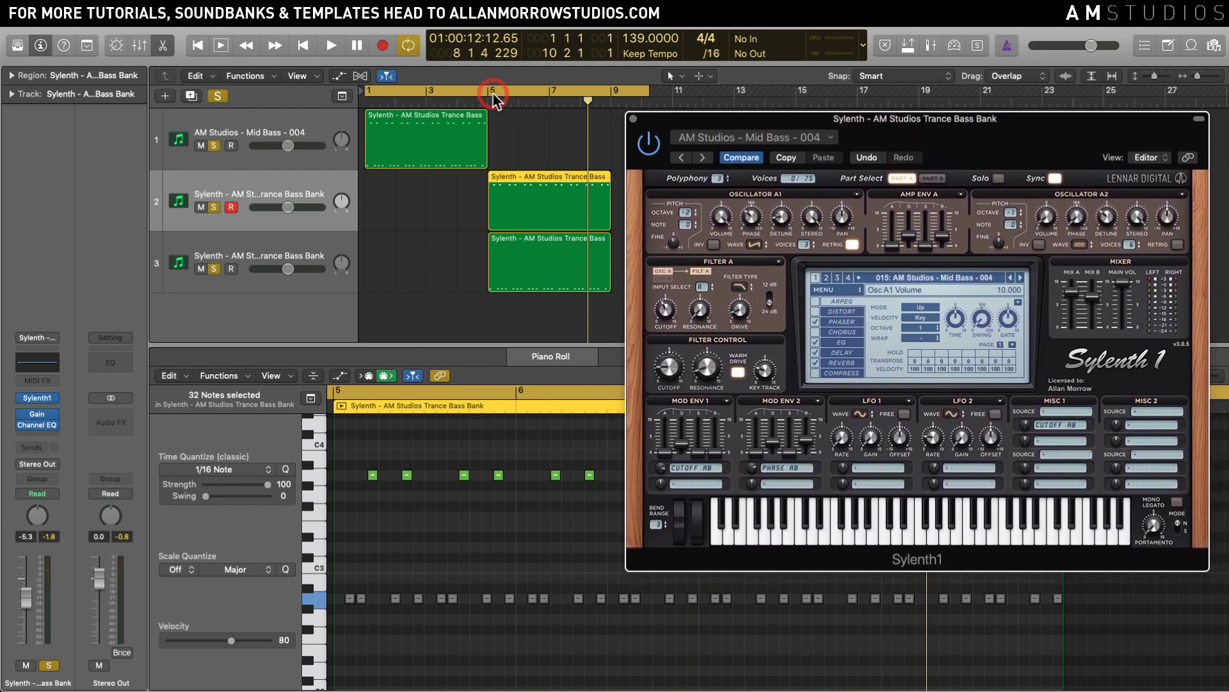
drag(493, 95, 616, 100)
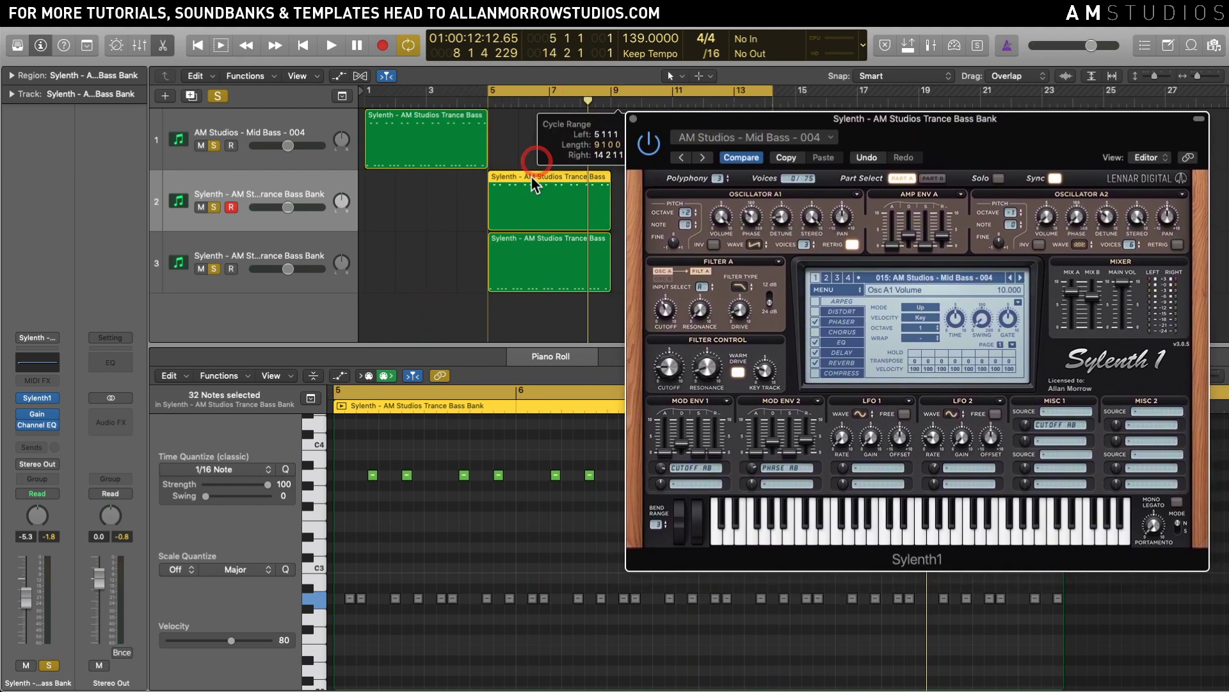
Step: Examine the Part B oscillators and amp envelope in the second track's Sylenth1, and return to Part A
drag(778, 120, 836, 126)
click(428, 142)
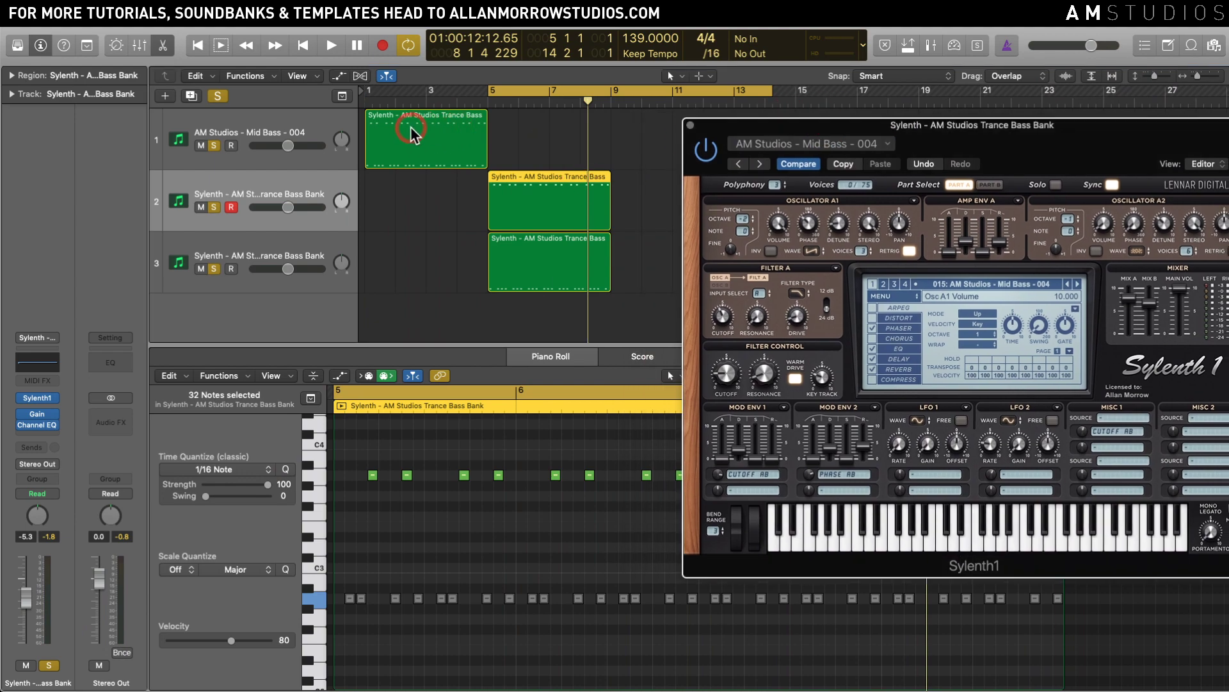
click(411, 130)
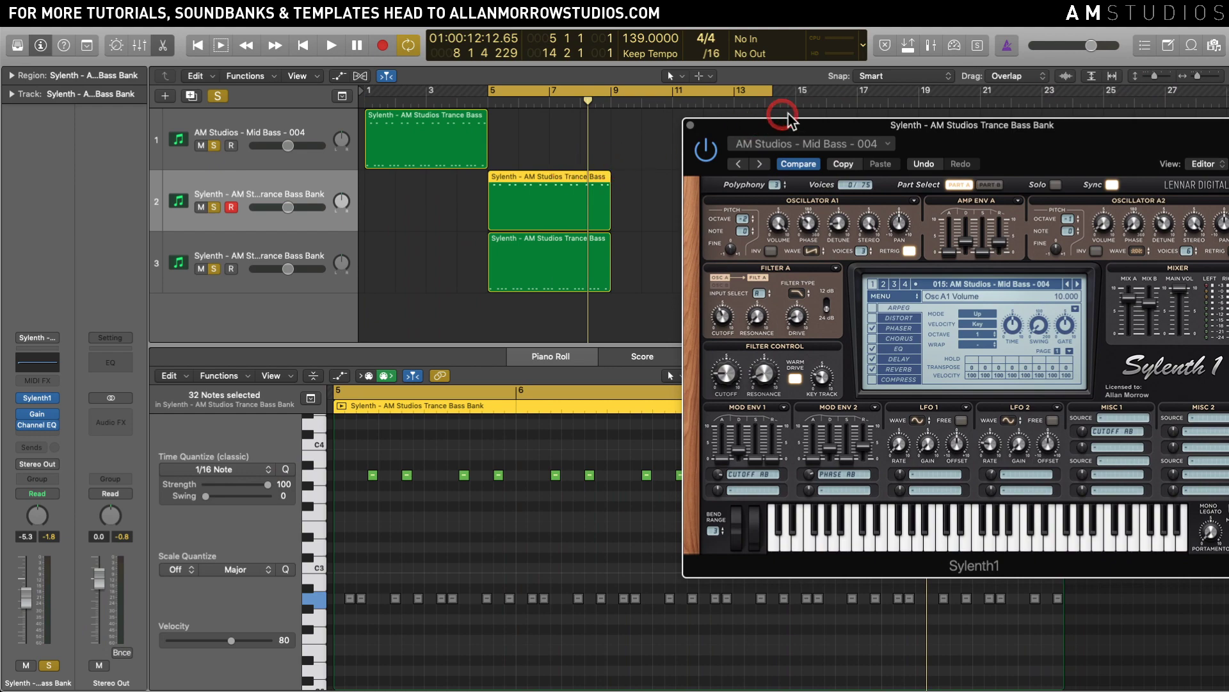
drag(800, 122, 734, 127)
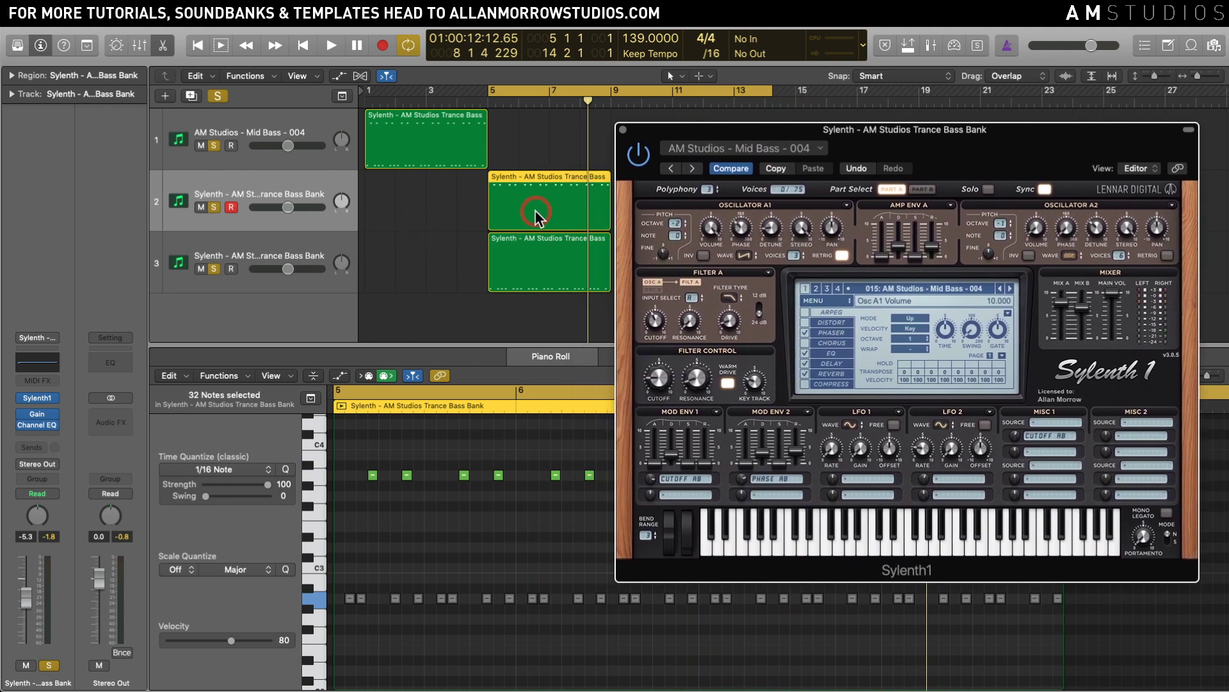
click(919, 189)
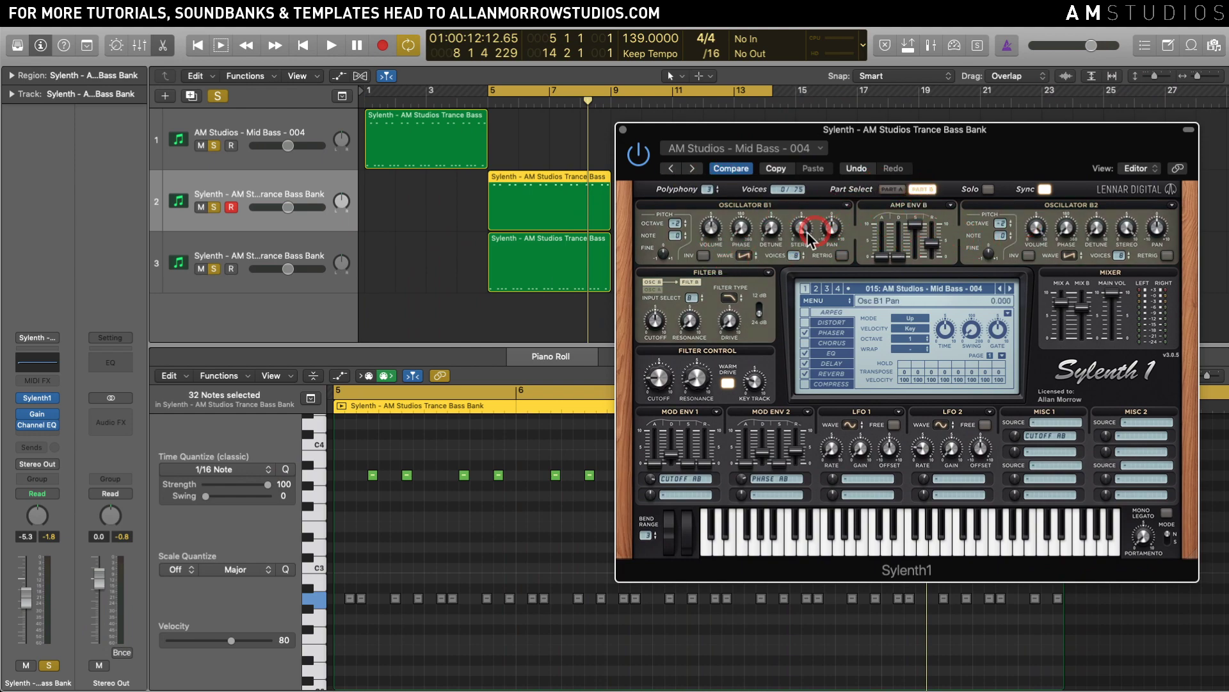
click(709, 238)
click(912, 233)
click(742, 227)
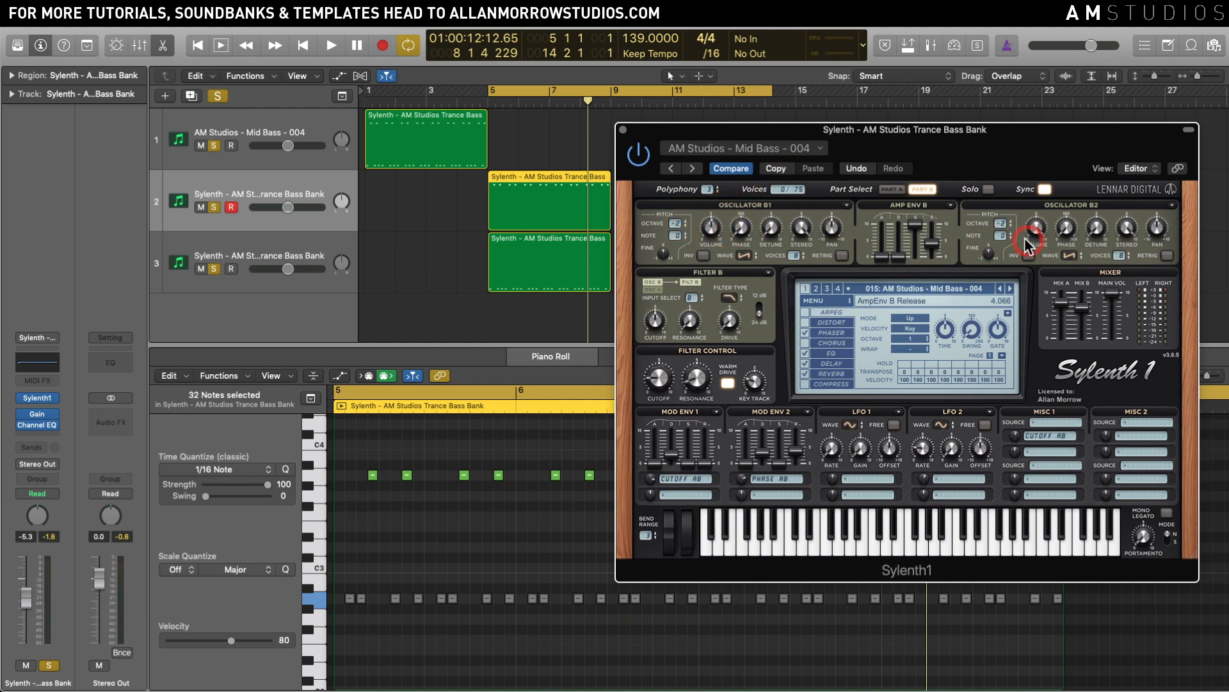
drag(708, 132, 754, 127)
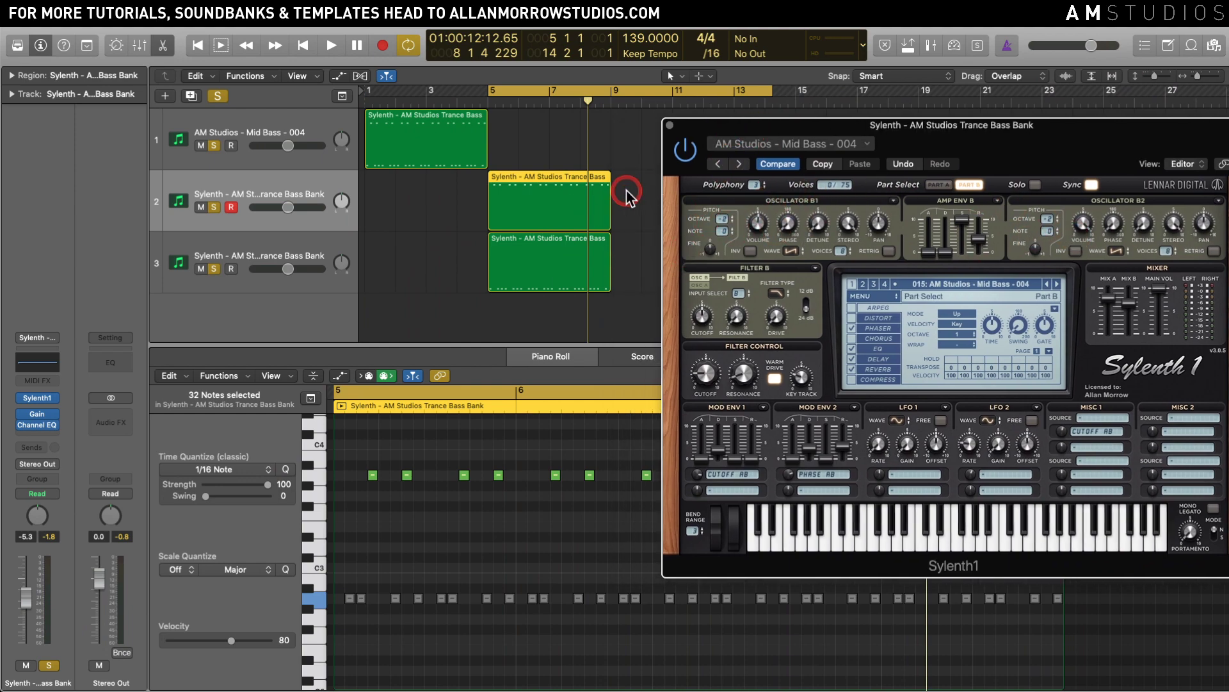
drag(843, 123, 796, 116)
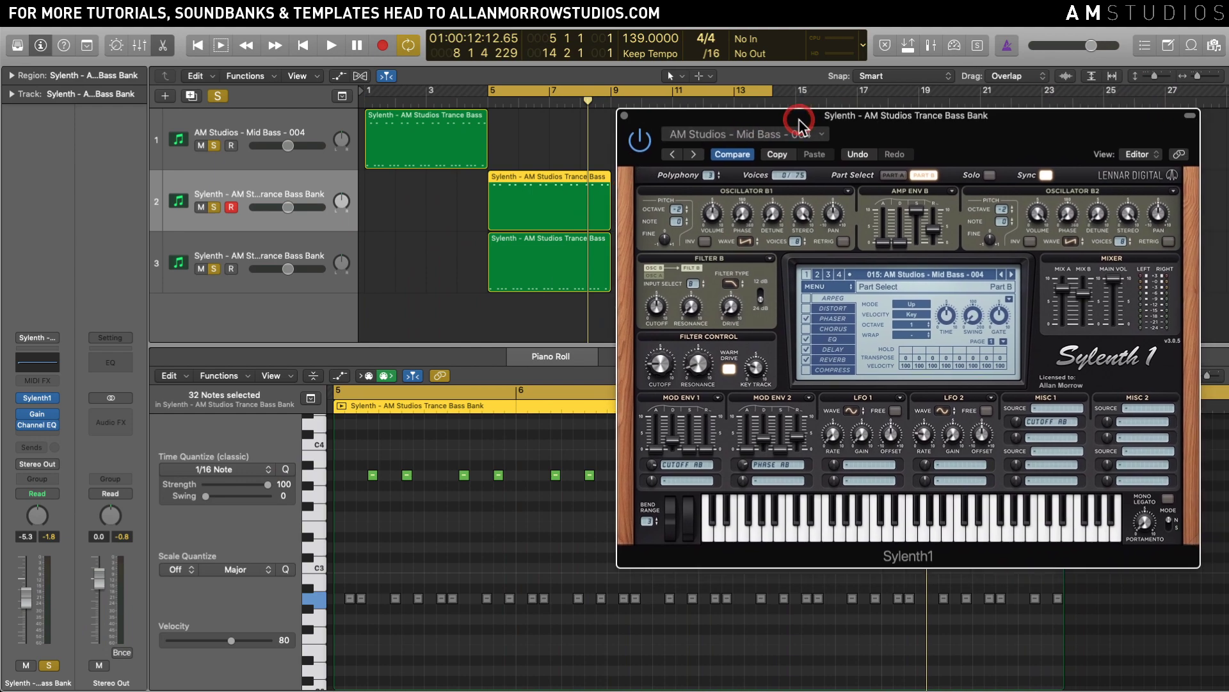
click(896, 156)
click(890, 174)
Step: Select the original Mid Bass track, and review the pitch, volume and phase settings of Oscillator A1 in the open Sylenth1
click(458, 146)
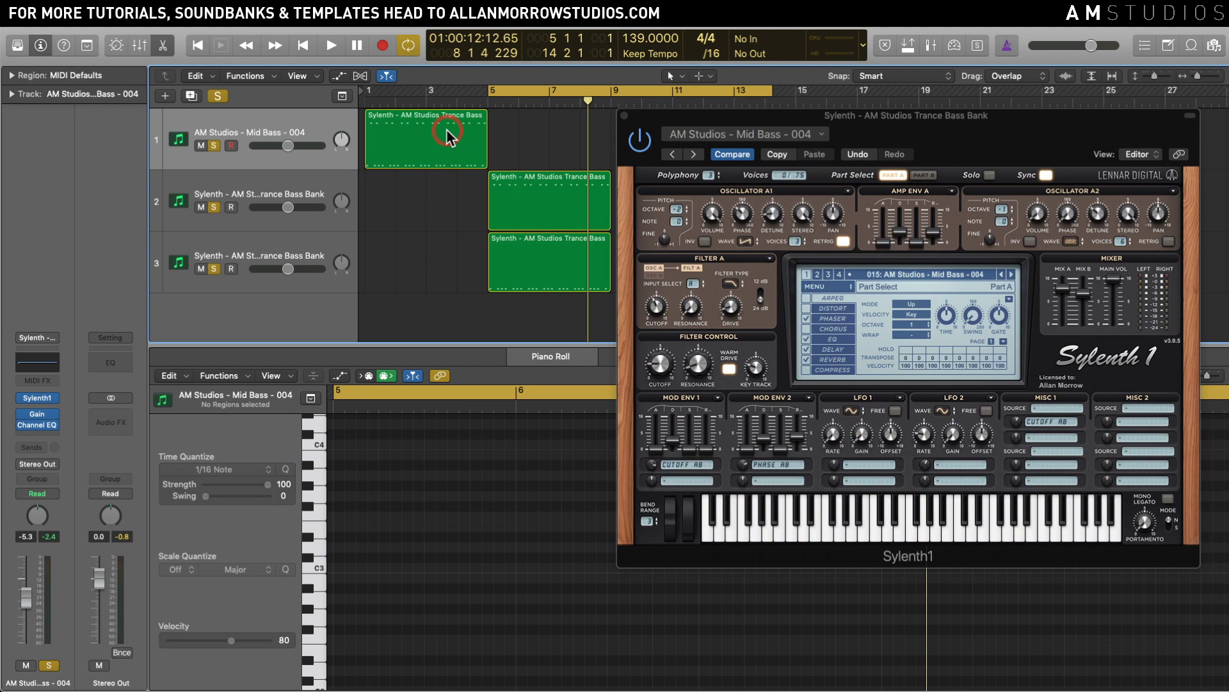
click(741, 212)
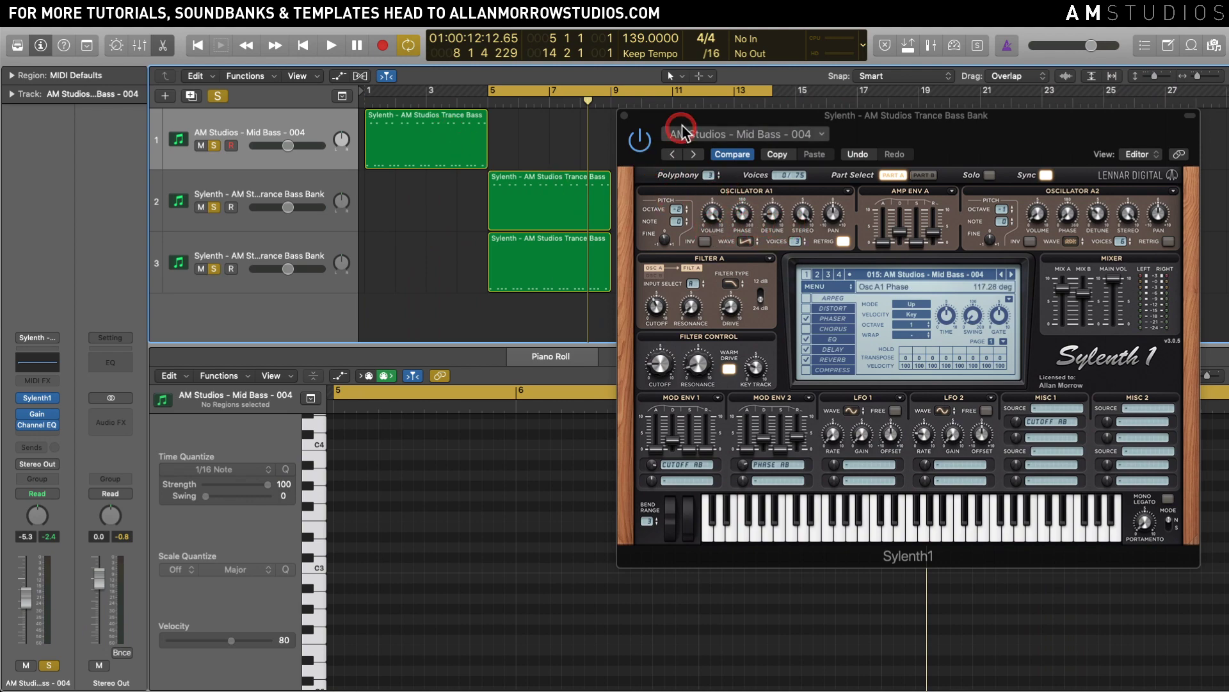
drag(681, 118, 694, 116)
click(439, 194)
click(396, 204)
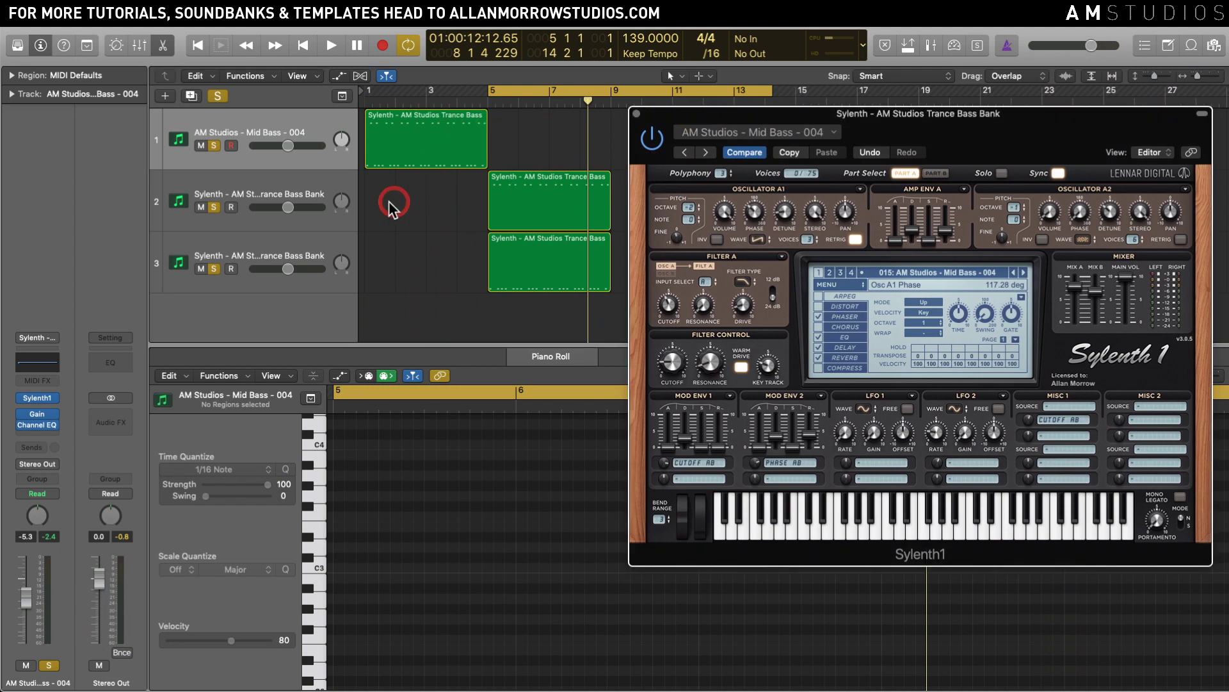
click(708, 210)
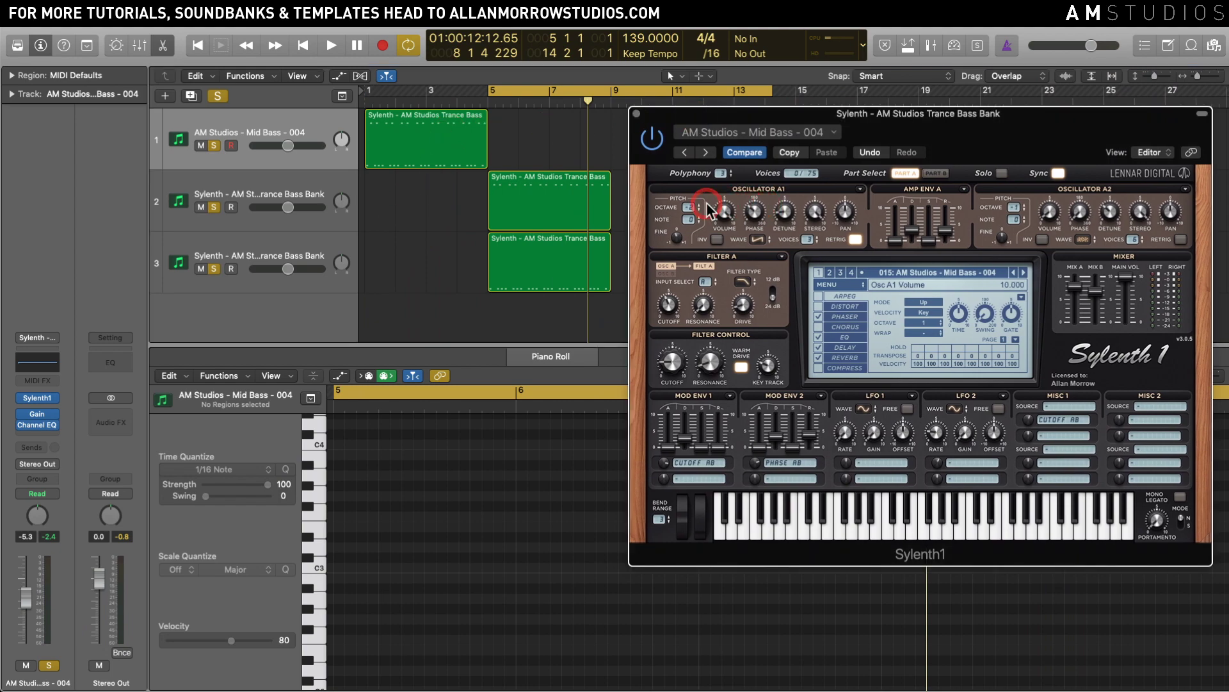
click(455, 160)
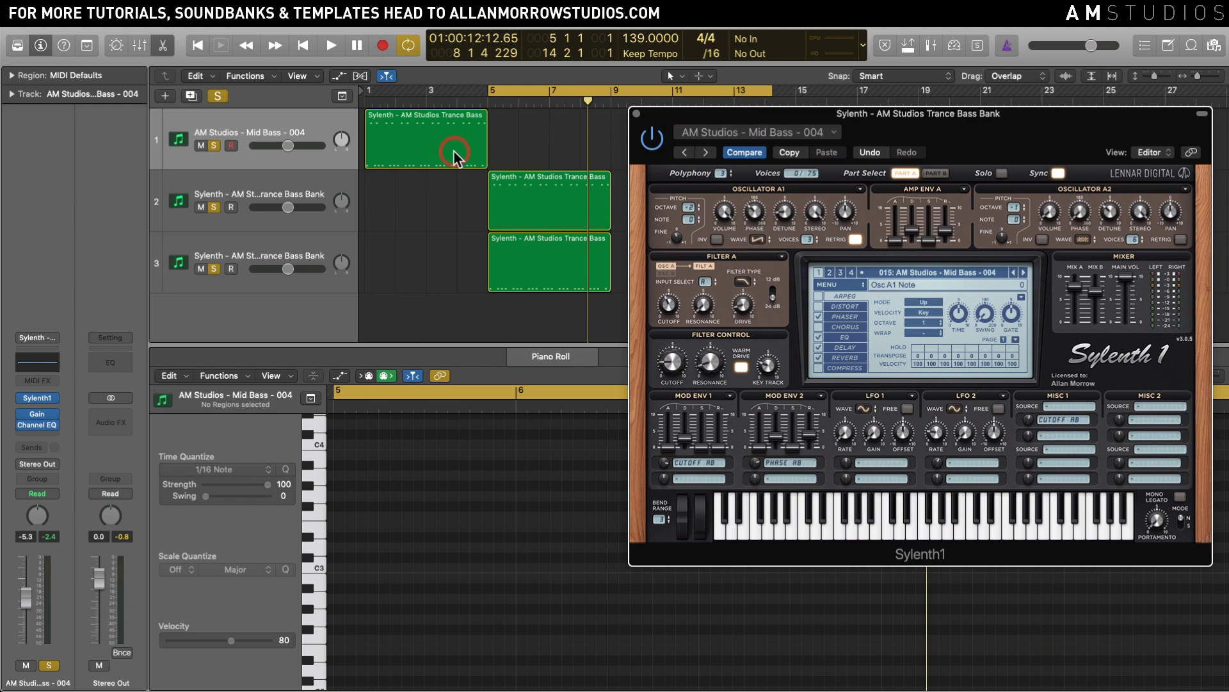
click(449, 198)
click(536, 204)
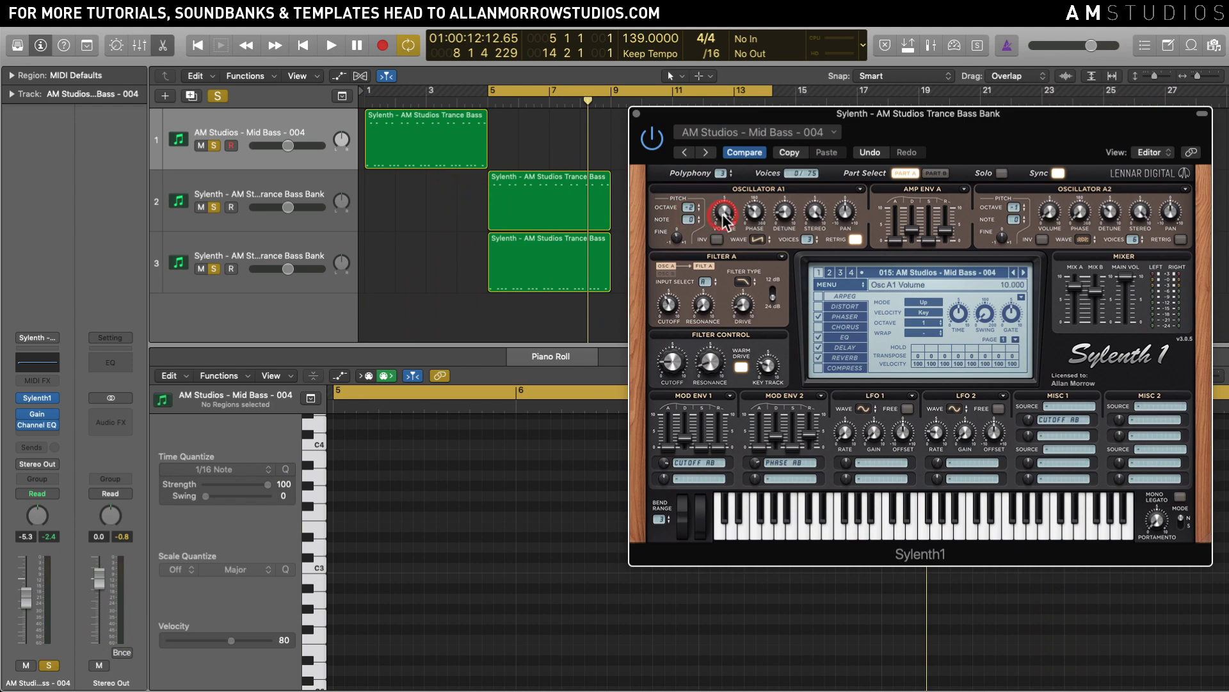
click(606, 204)
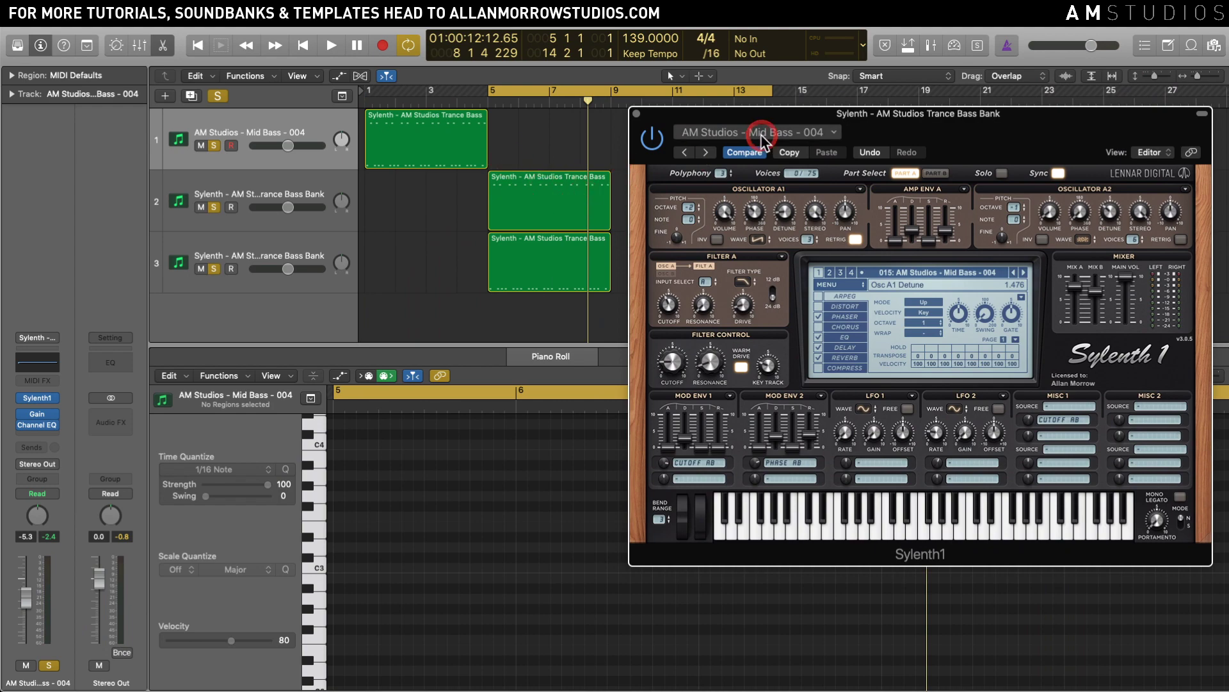
drag(770, 110, 801, 99)
Step: Show Part B of Sylenth1, play the cycle area, and set the octave of Oscillator B1 to -3
click(966, 164)
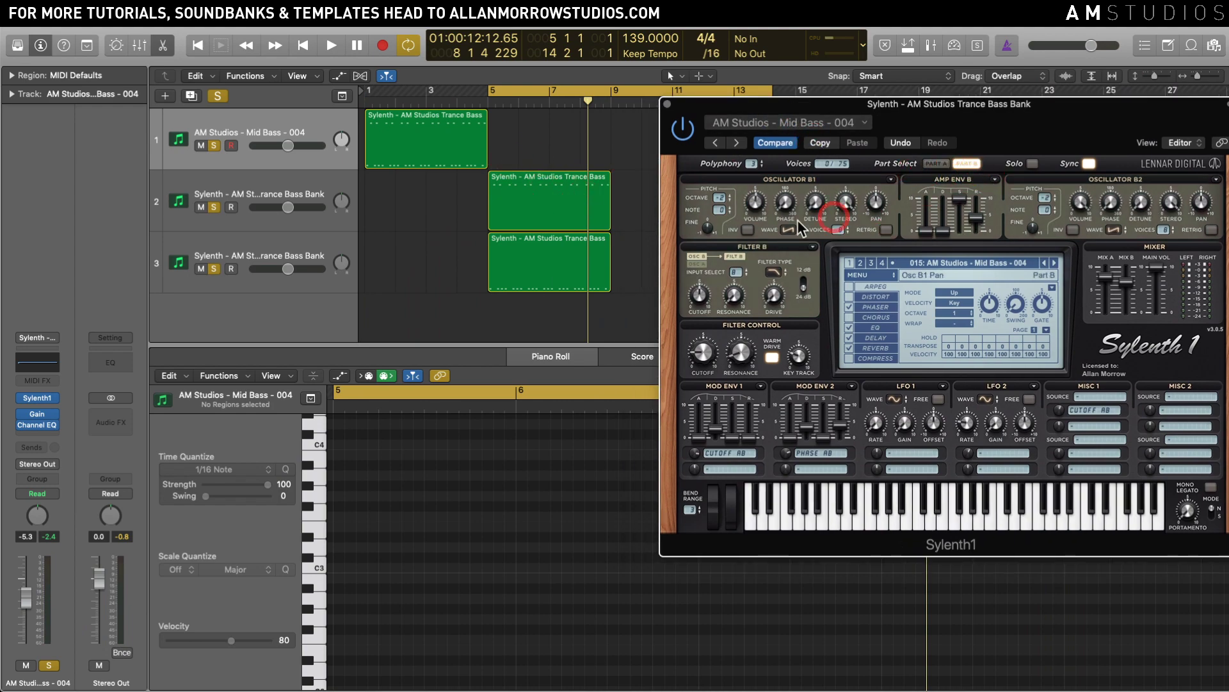
click(718, 201)
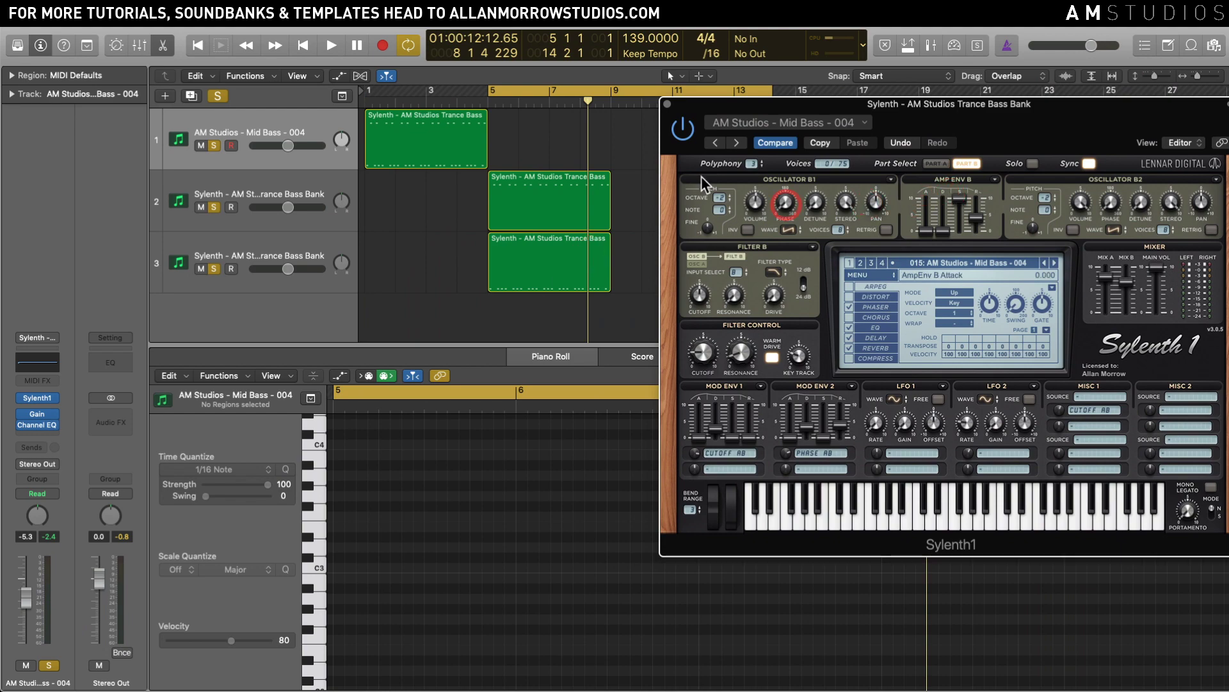
click(742, 205)
key(space)
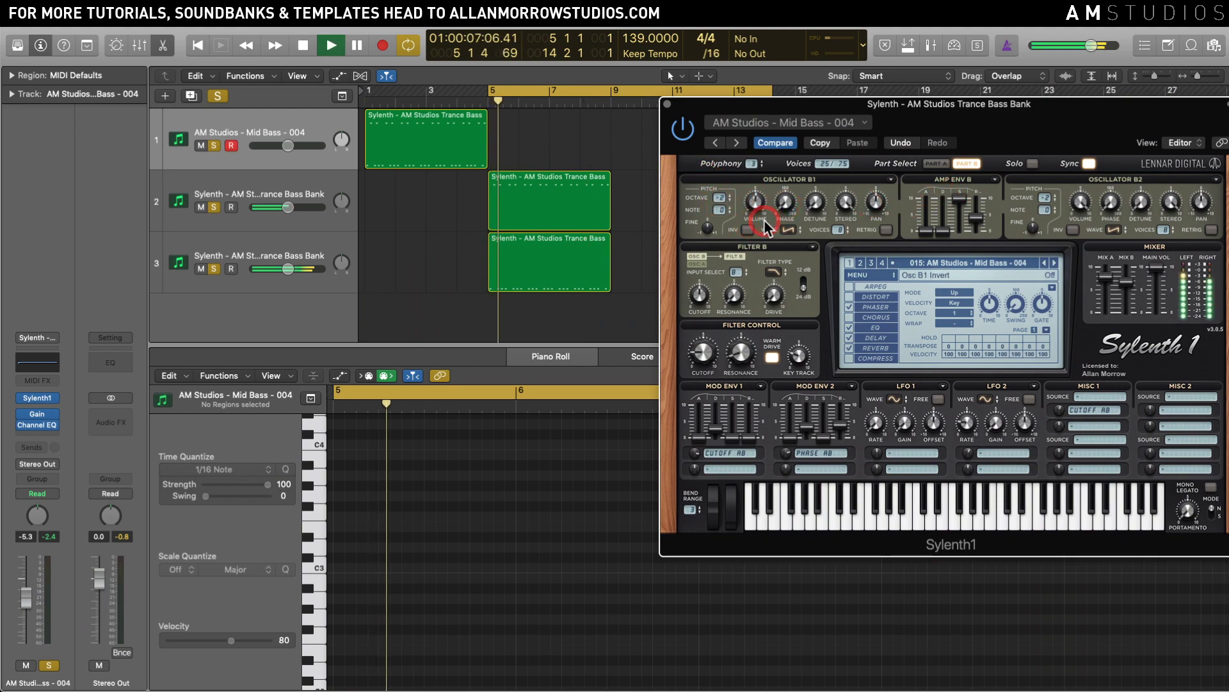
click(720, 199)
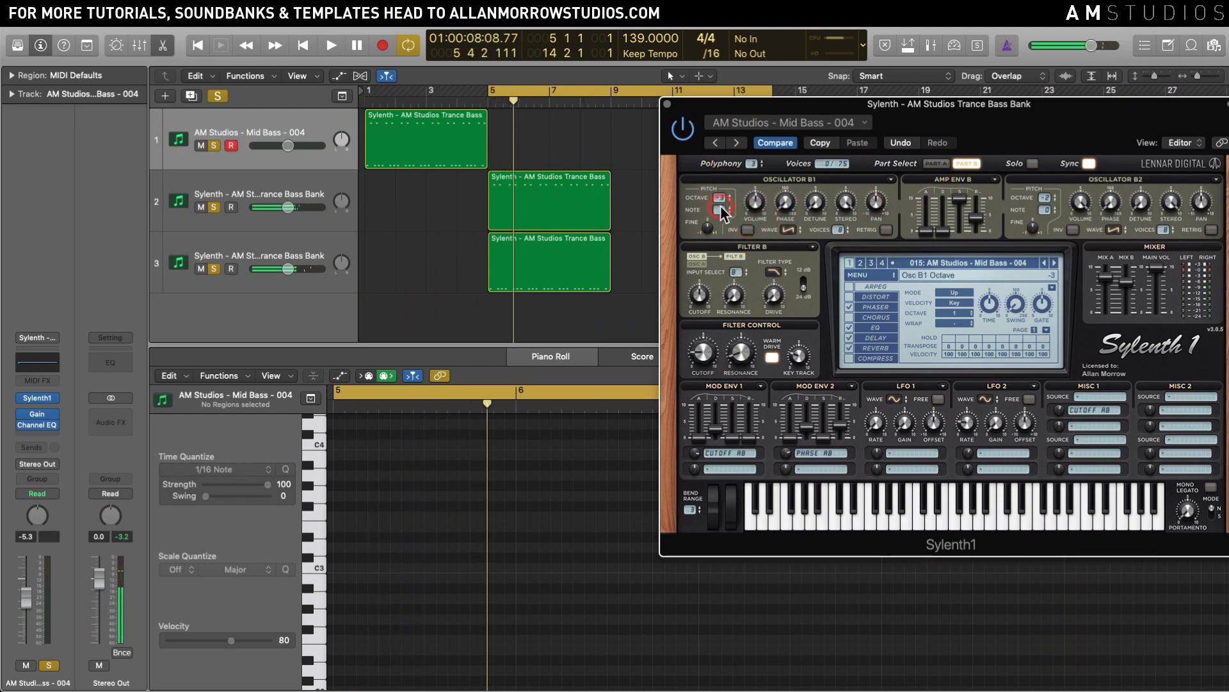
Step: Play back the bass with the lowered Oscillator B1, and set its octave back to -2
click(783, 204)
key(space)
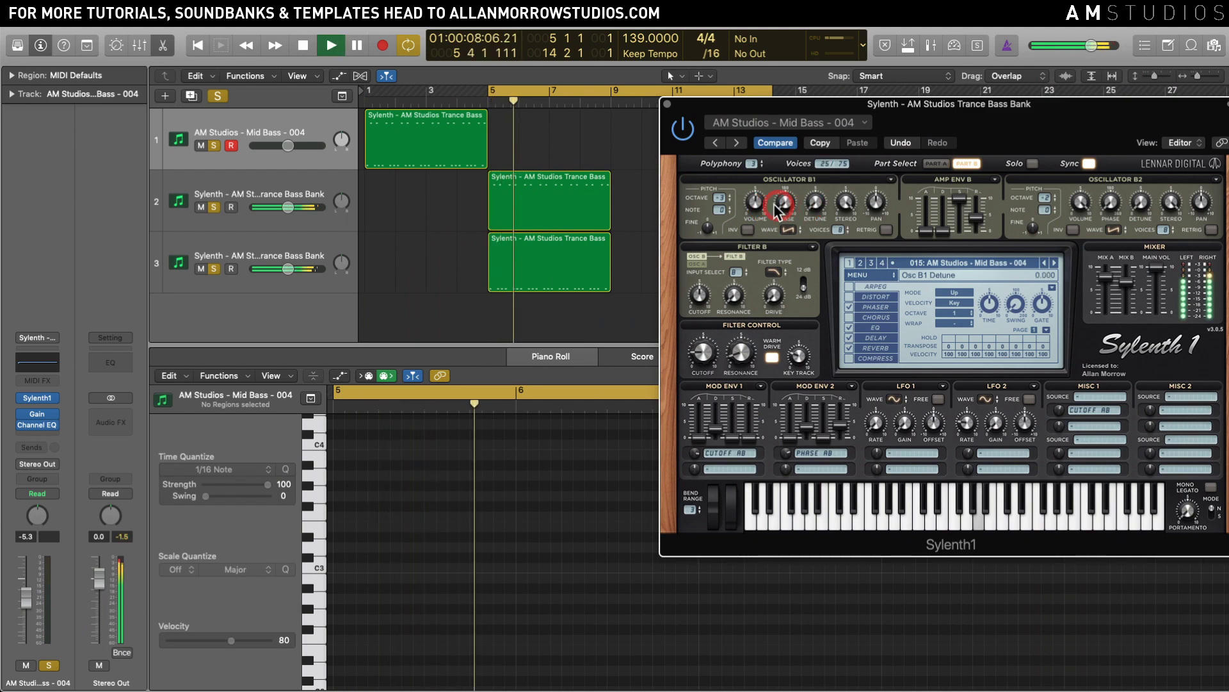
click(720, 199)
key(space)
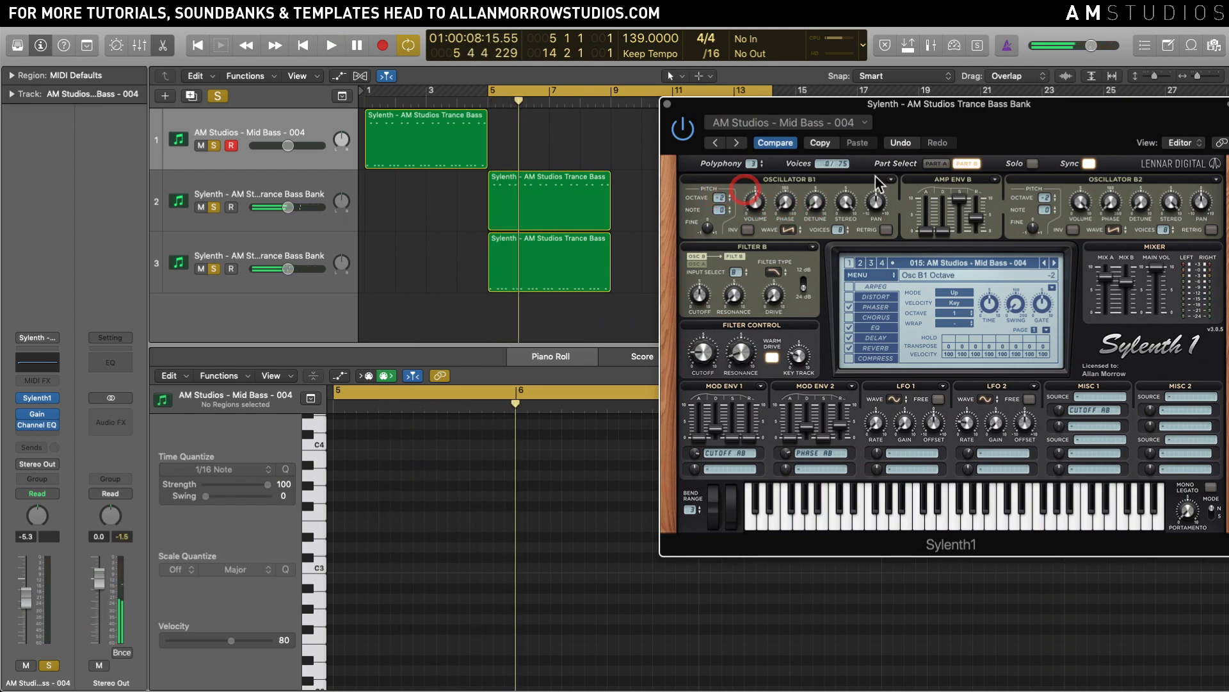
Step: Compare Part A and Part B of the Sylenth1 patch, ending on Part A
click(937, 163)
click(986, 158)
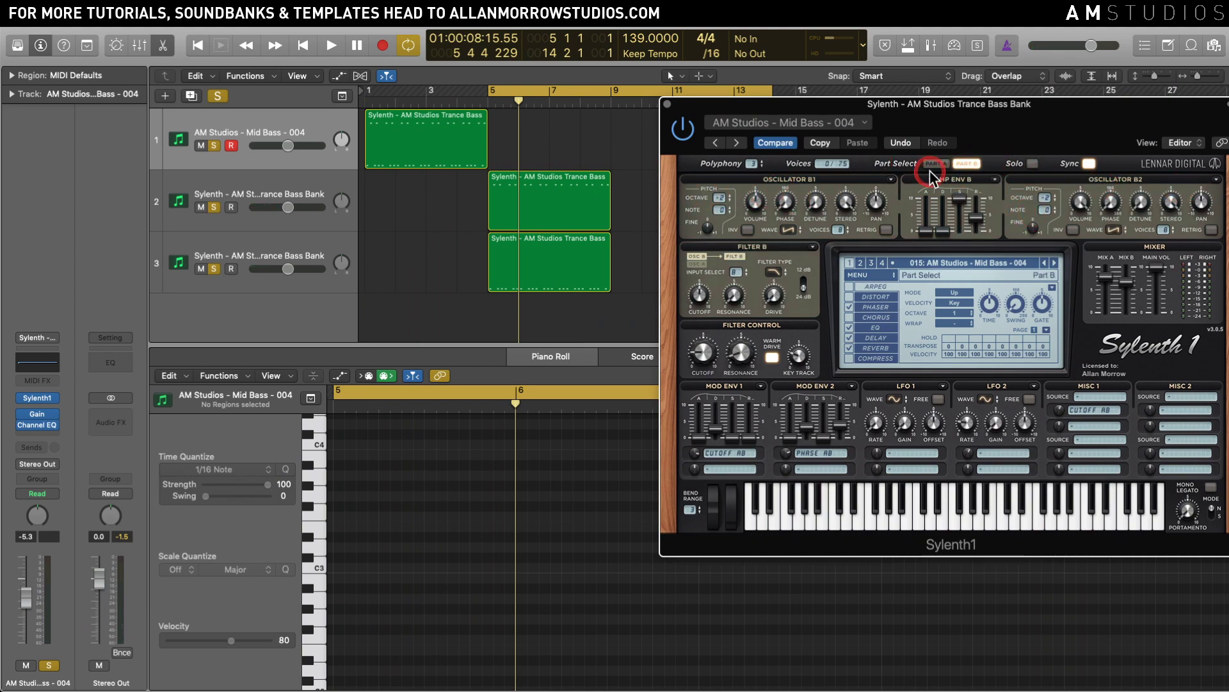
click(968, 164)
click(935, 163)
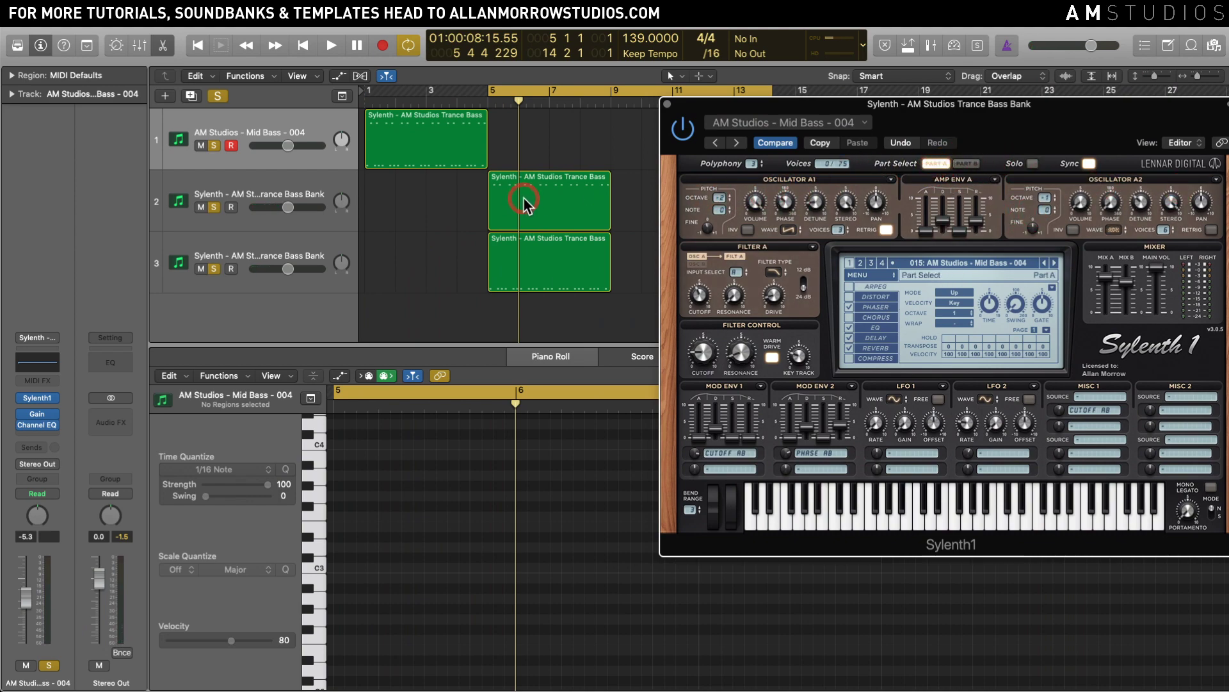
Step: Move the cycle area back to run from bar 1 to bar 10, beat 2
click(689, 123)
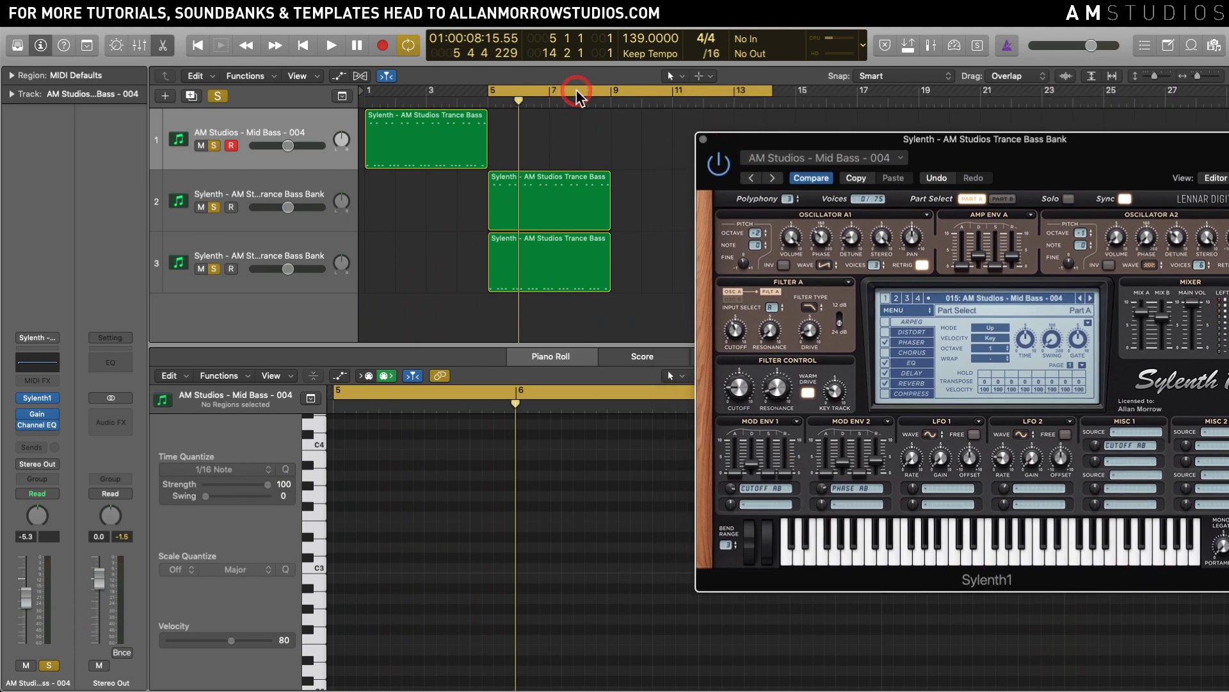
click(510, 97)
drag(510, 98, 454, 101)
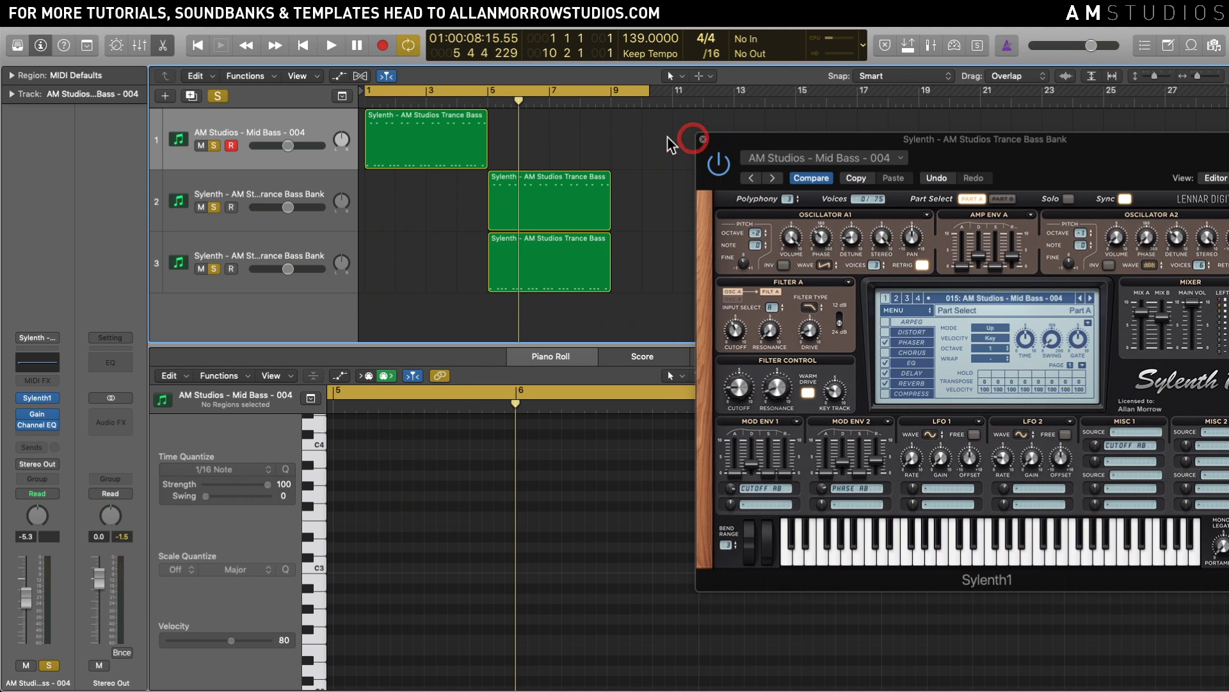
Step: Hide the Sylenth1 window and extend the end of the cycle area to bar 11
click(434, 151)
key(v)
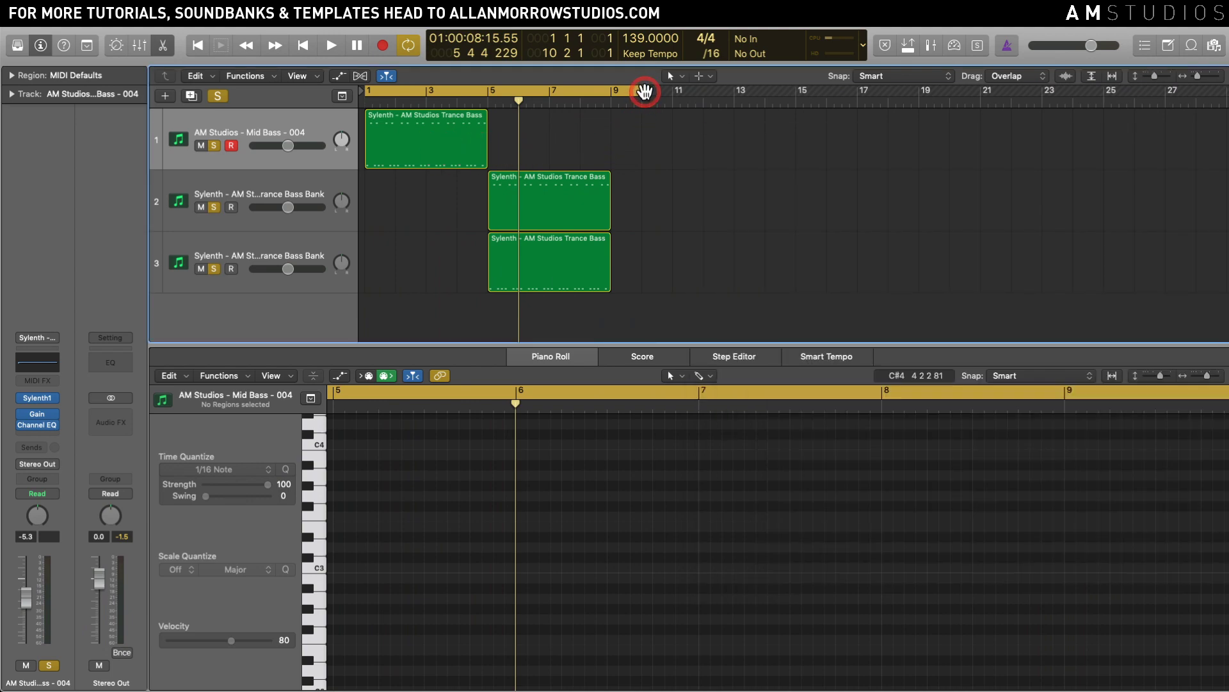
drag(647, 91, 671, 91)
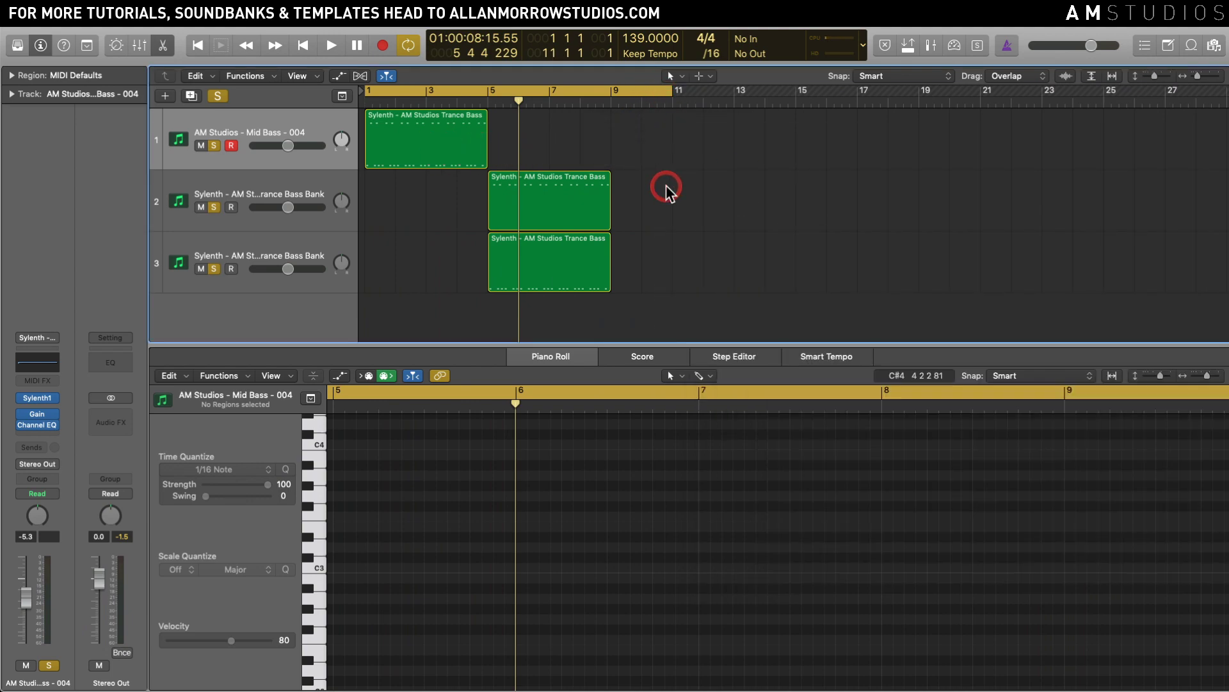